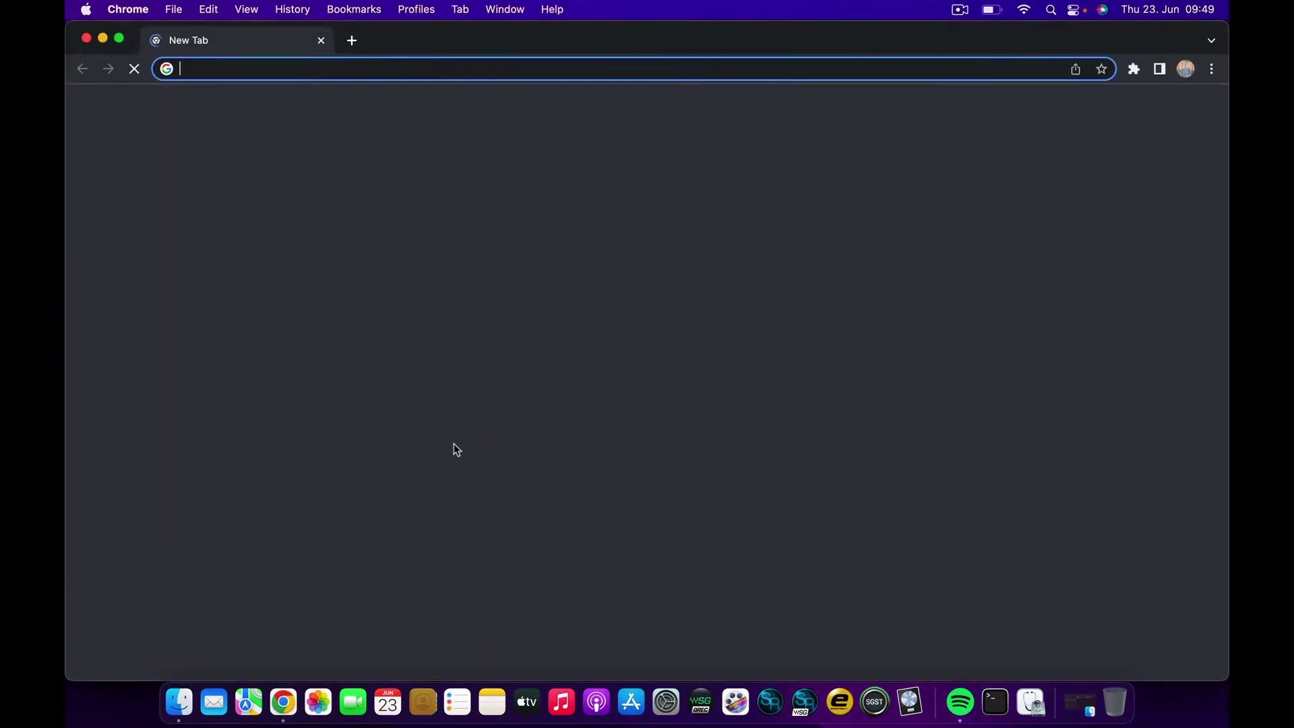
- Search Google for 'macos bootable usb', open Apple Support's bootable-installer article, then minimize Chrome
type("mac")
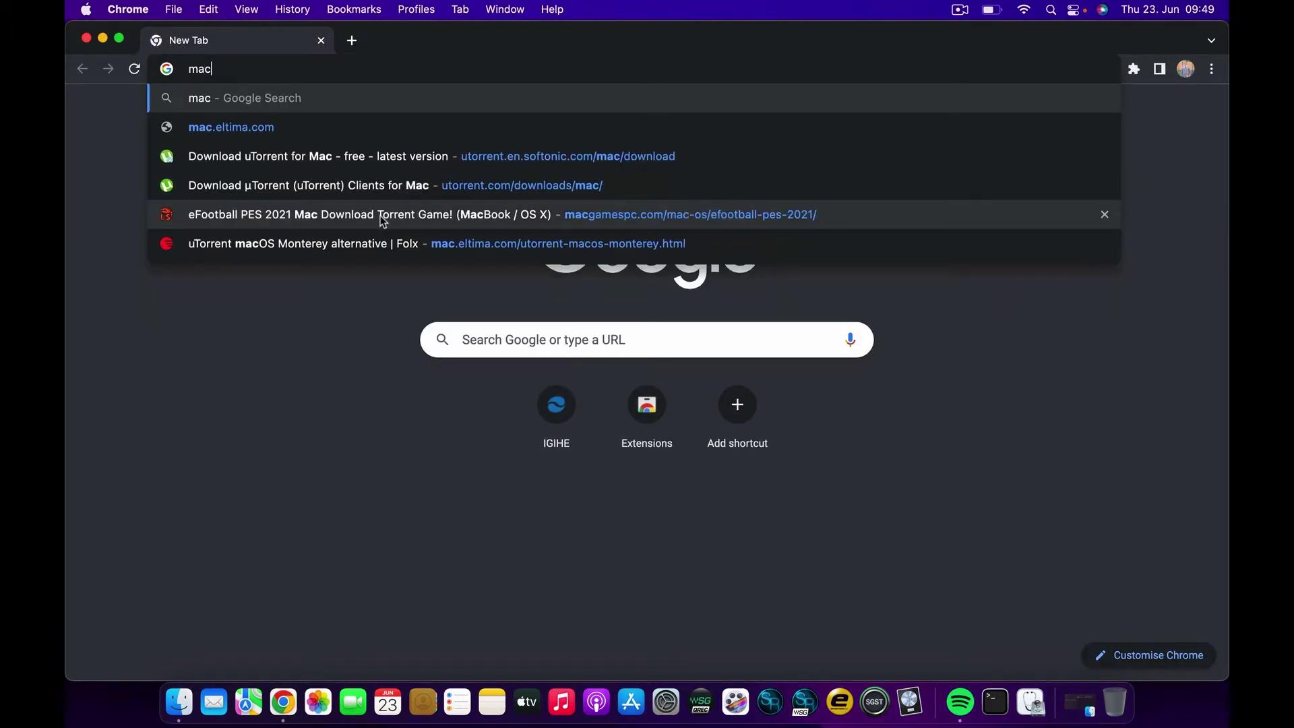
type("os bootable usb")
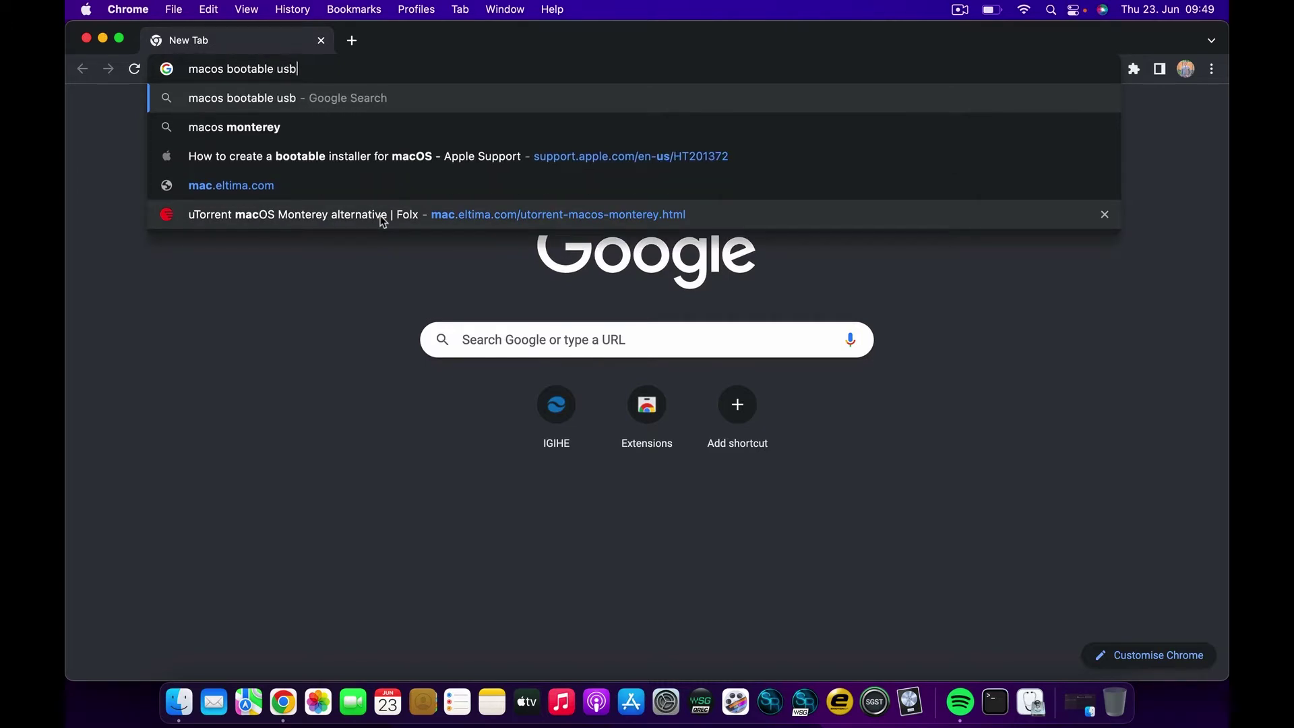
key("Return")
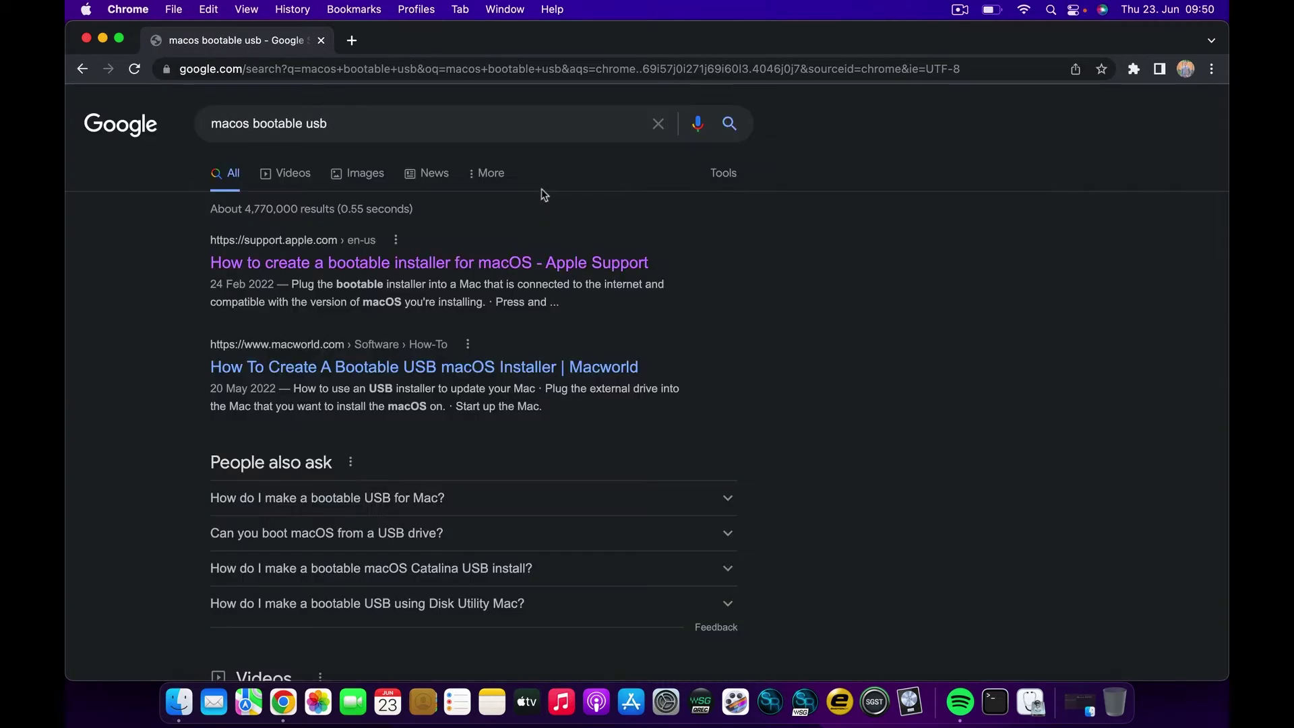
left_click(483, 264)
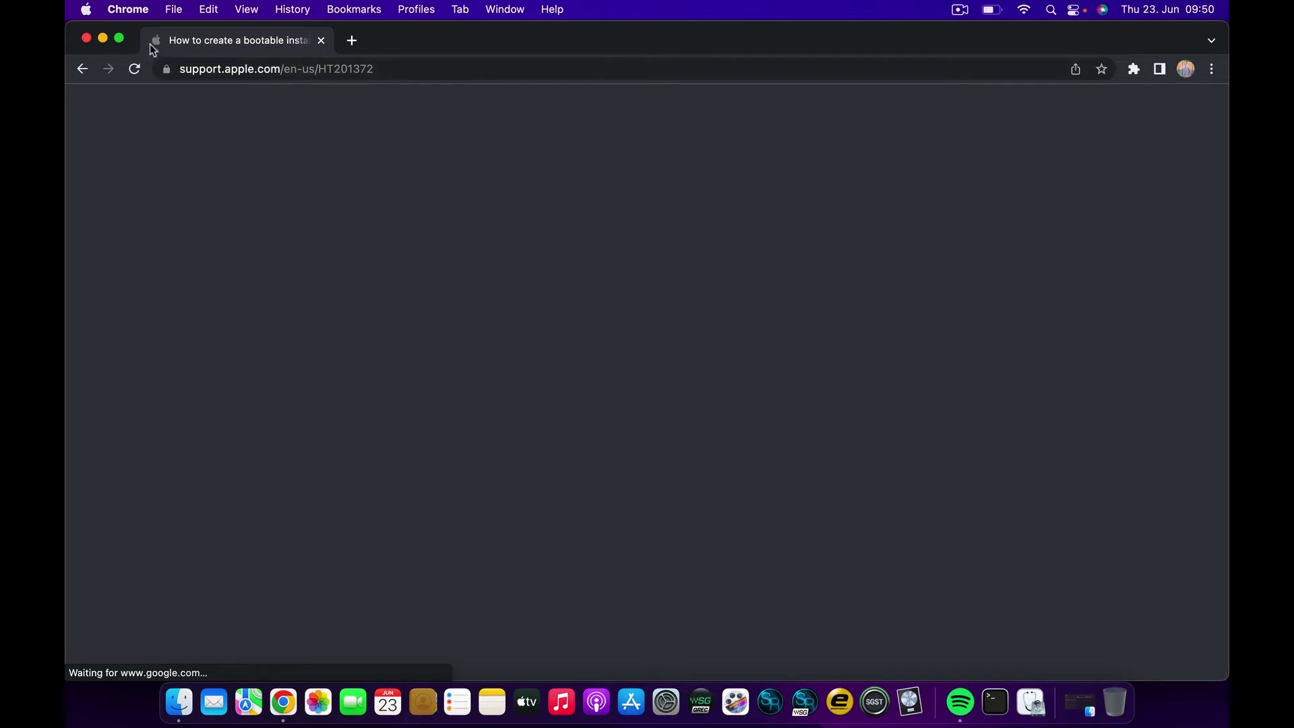
left_click(104, 40)
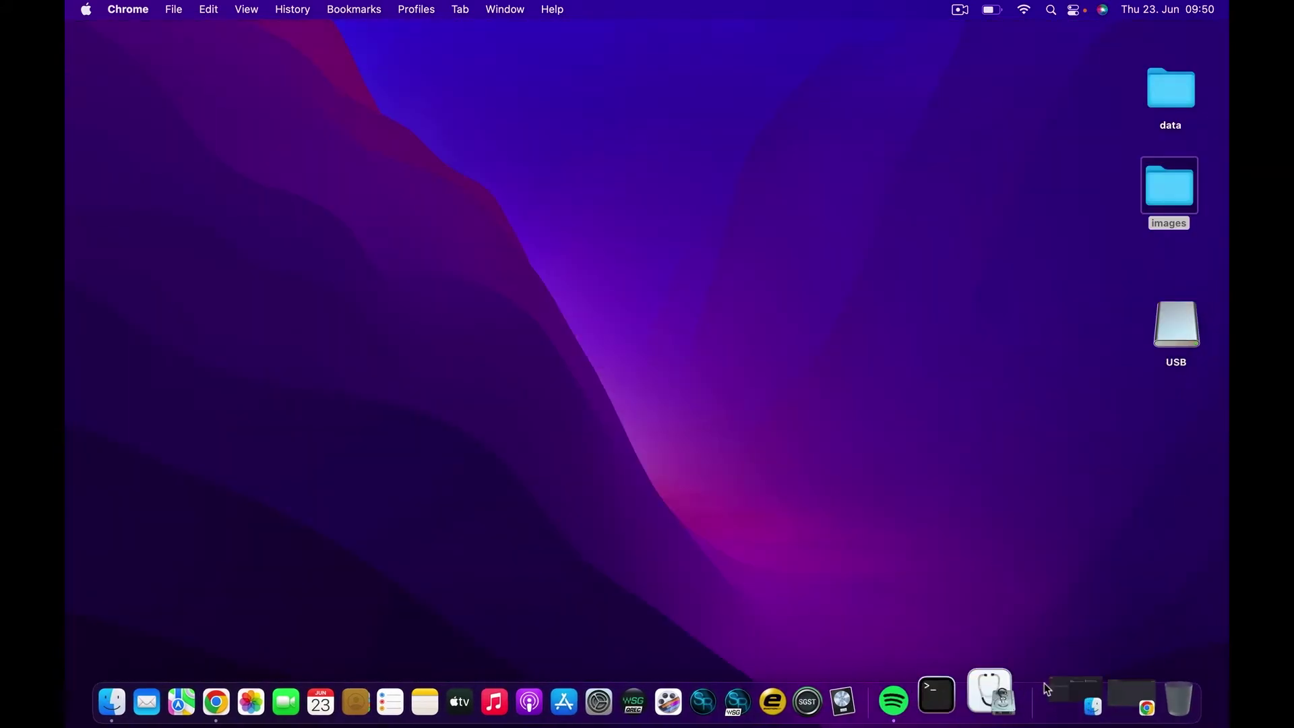
- Launch Disk Utility from Spotlight and select the USB drive
left_click(1050, 9)
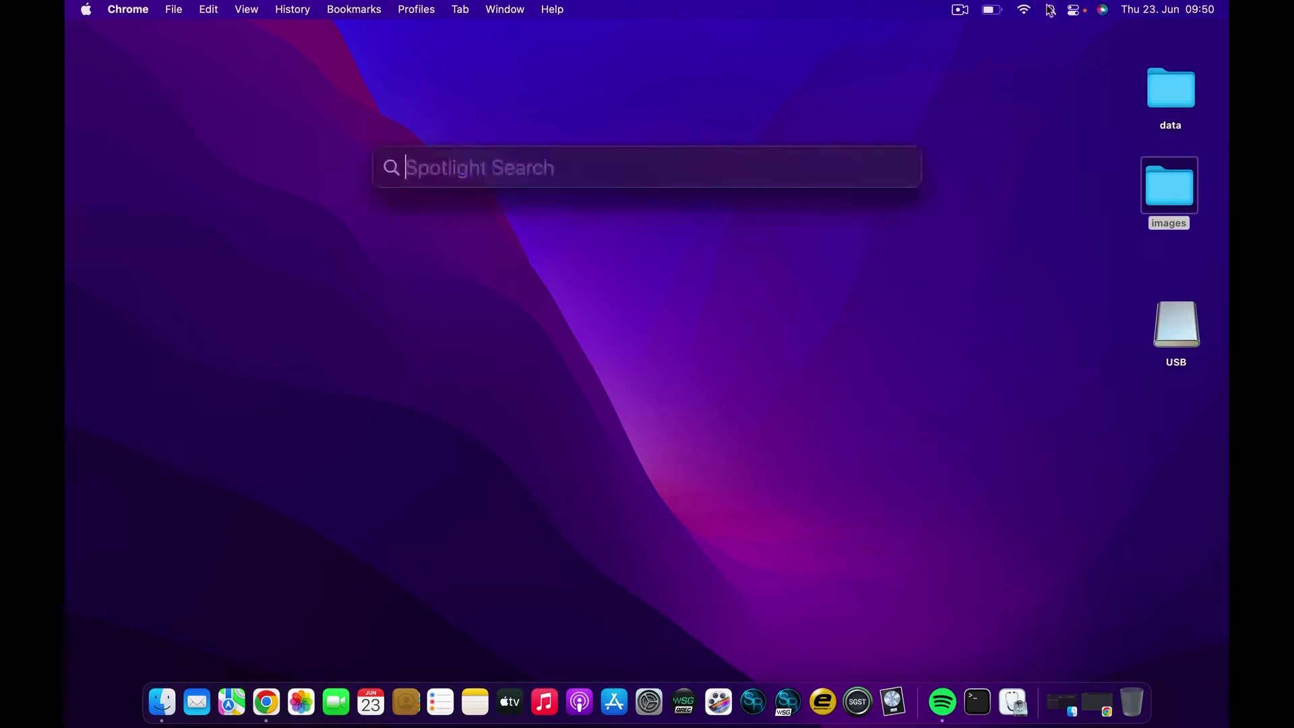
type("disk ut")
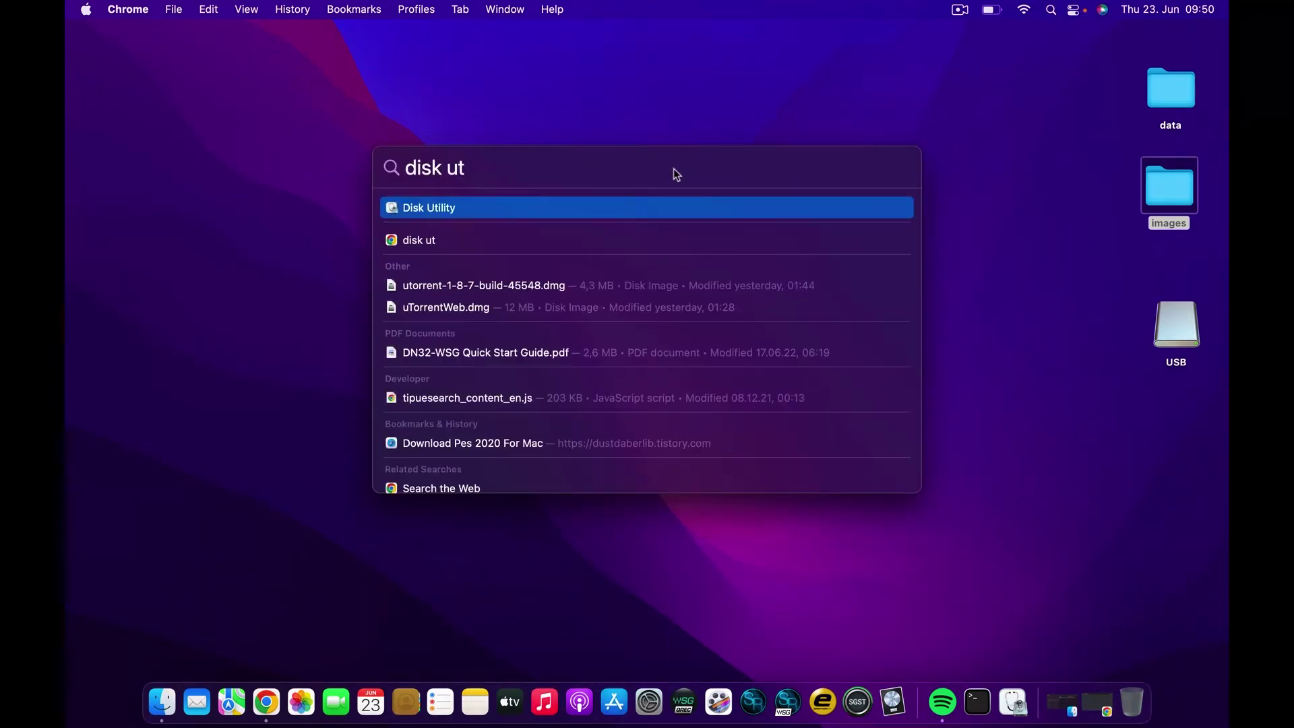
left_click(601, 213)
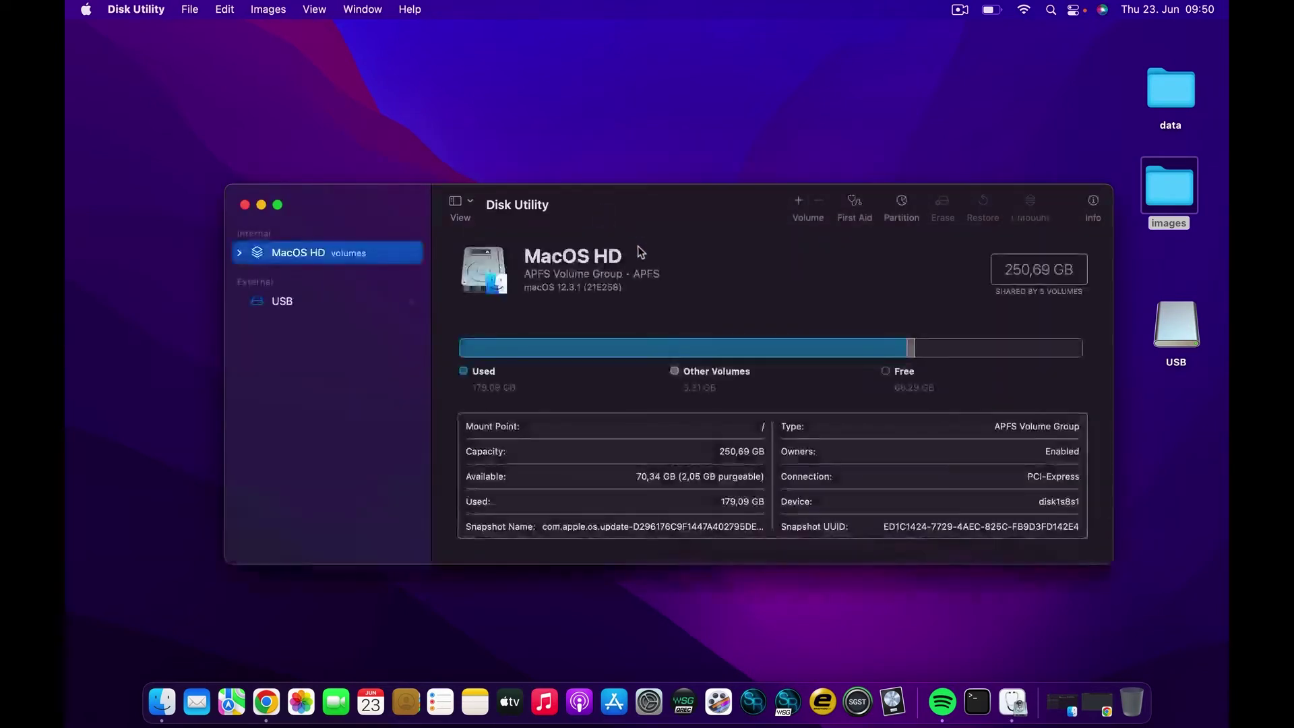
left_click(292, 306)
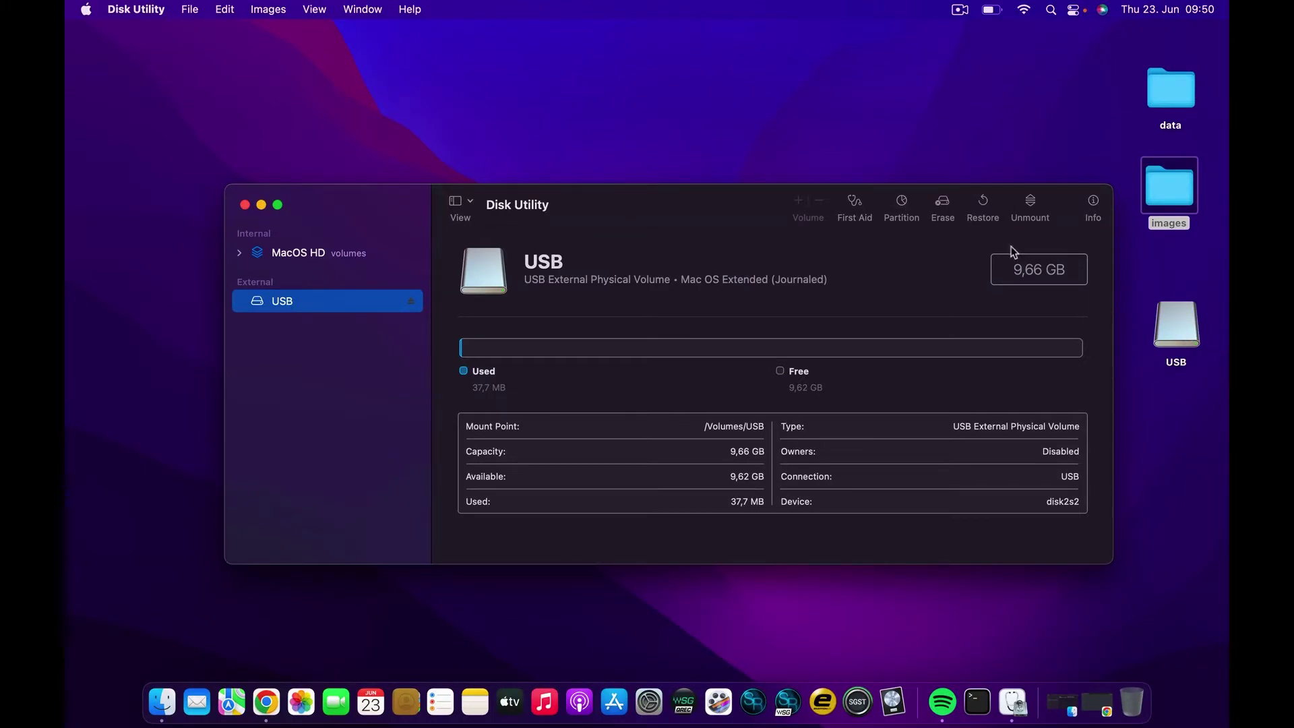
- Erase the USB drive as Mac OS Extended (Journaled) named 'macOS', then close Disk Utility
left_click(942, 202)
type("macOS")
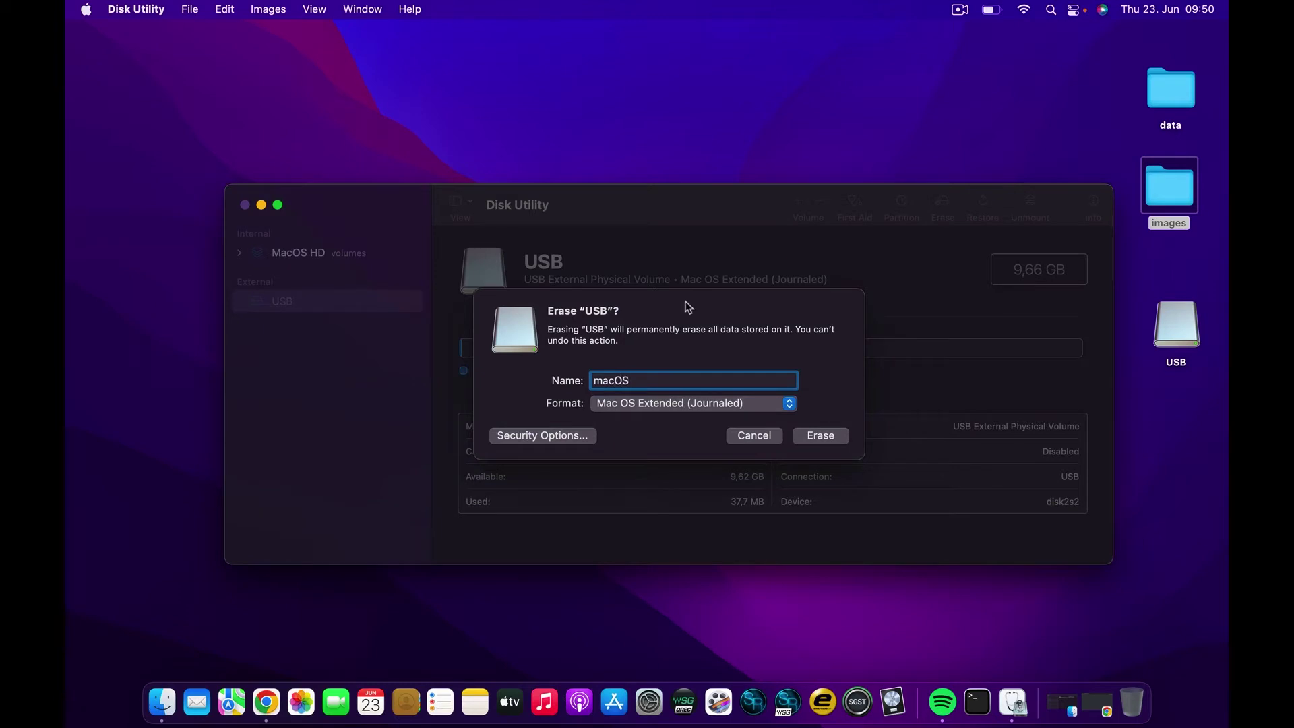
left_click(823, 435)
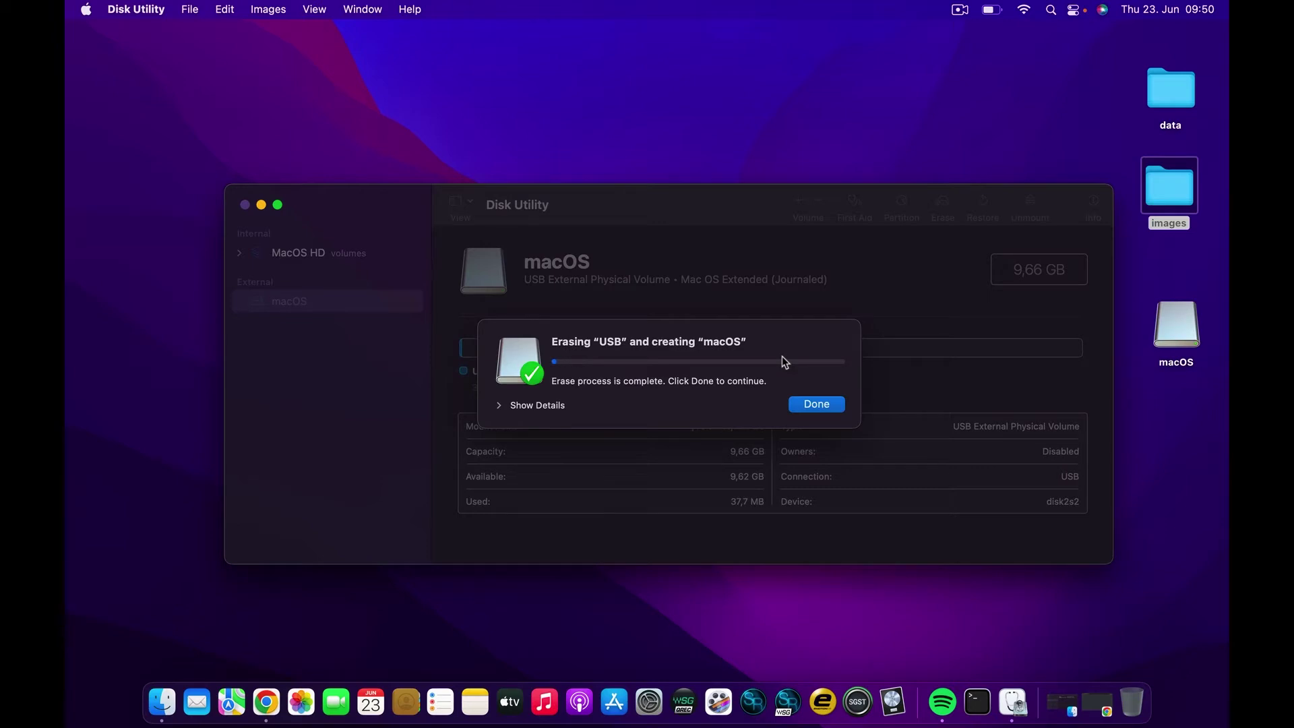
left_click(815, 405)
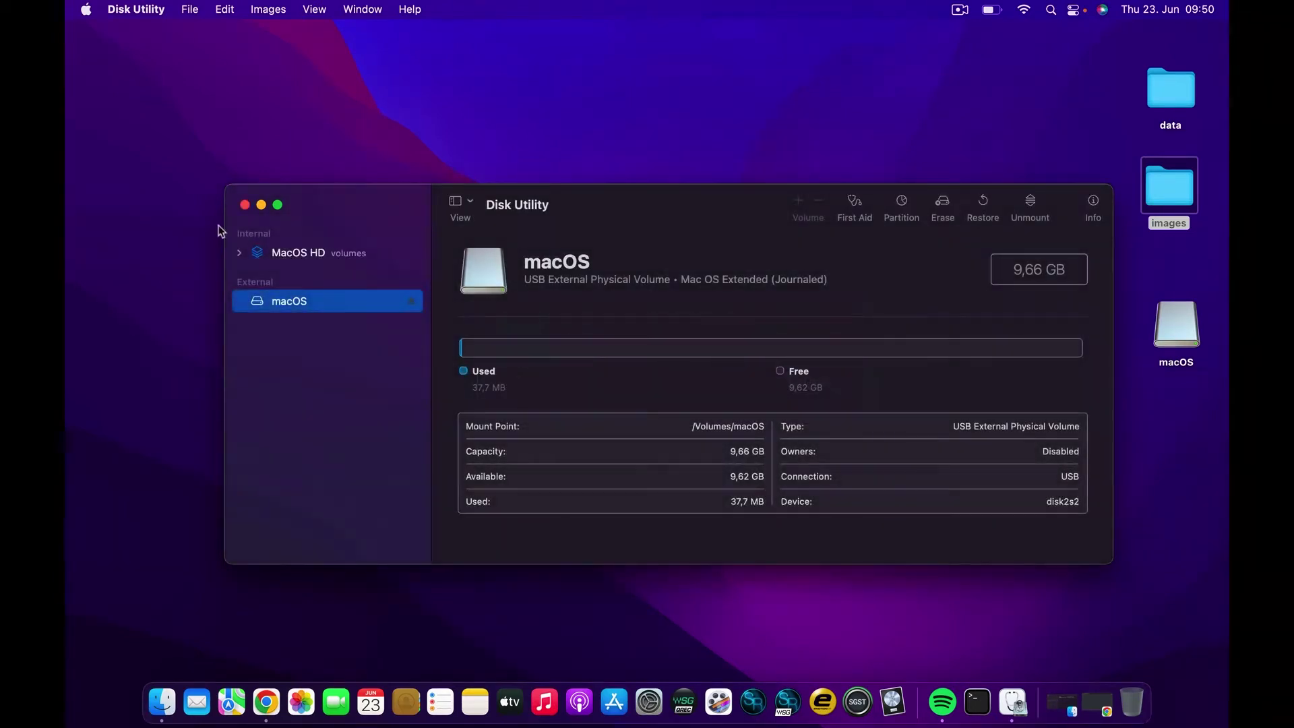
left_click(245, 205)
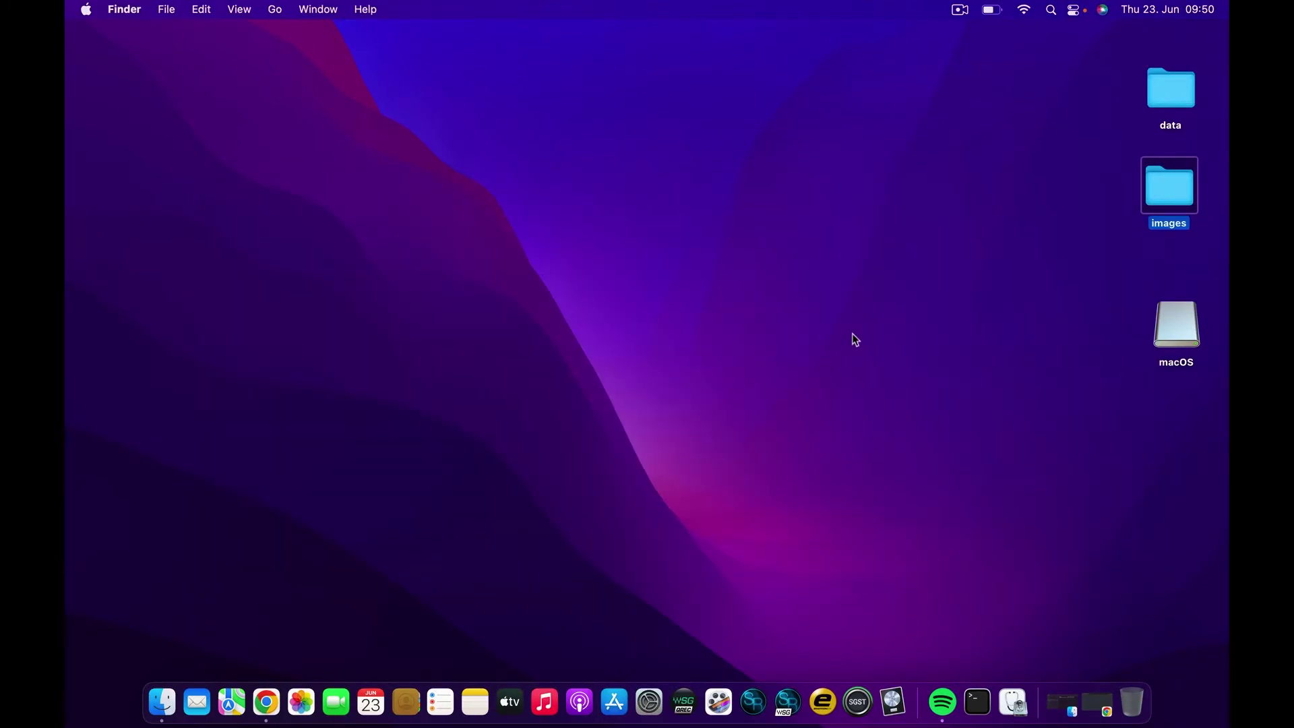
- Launch Terminal from Spotlight and enlarge its window to 105x30
left_click(1051, 9)
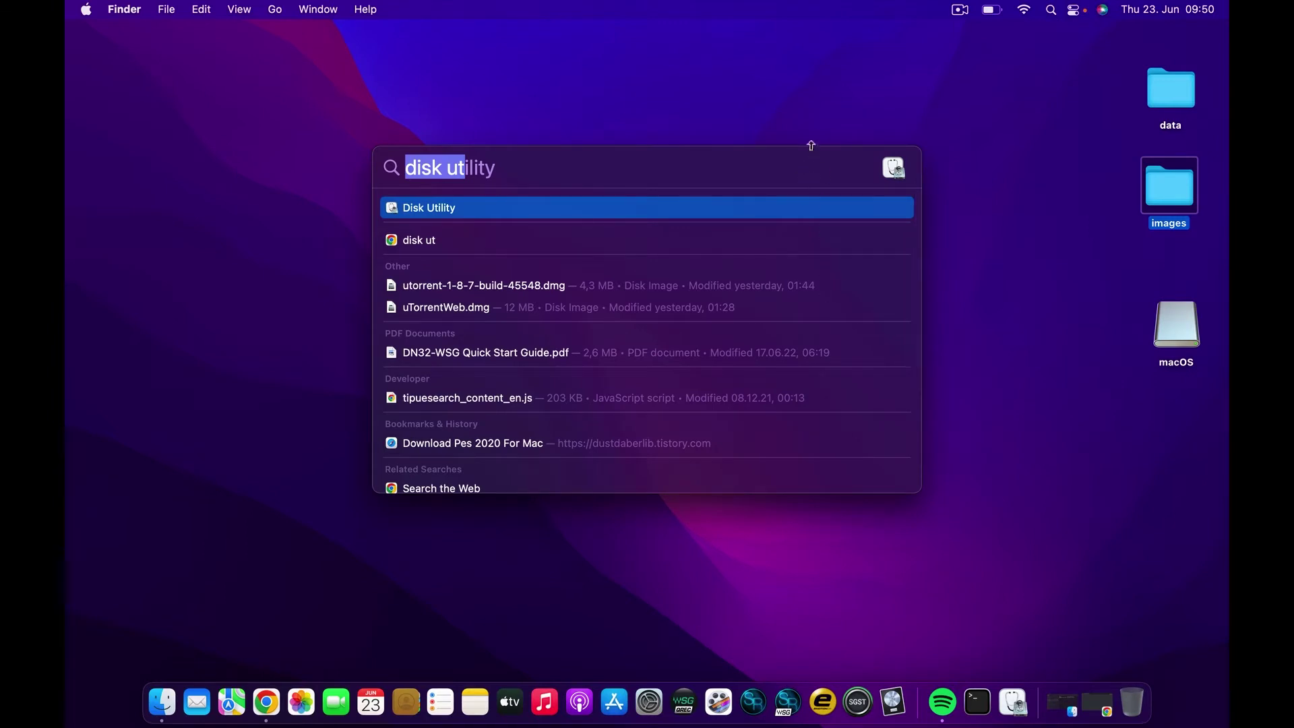
type("term")
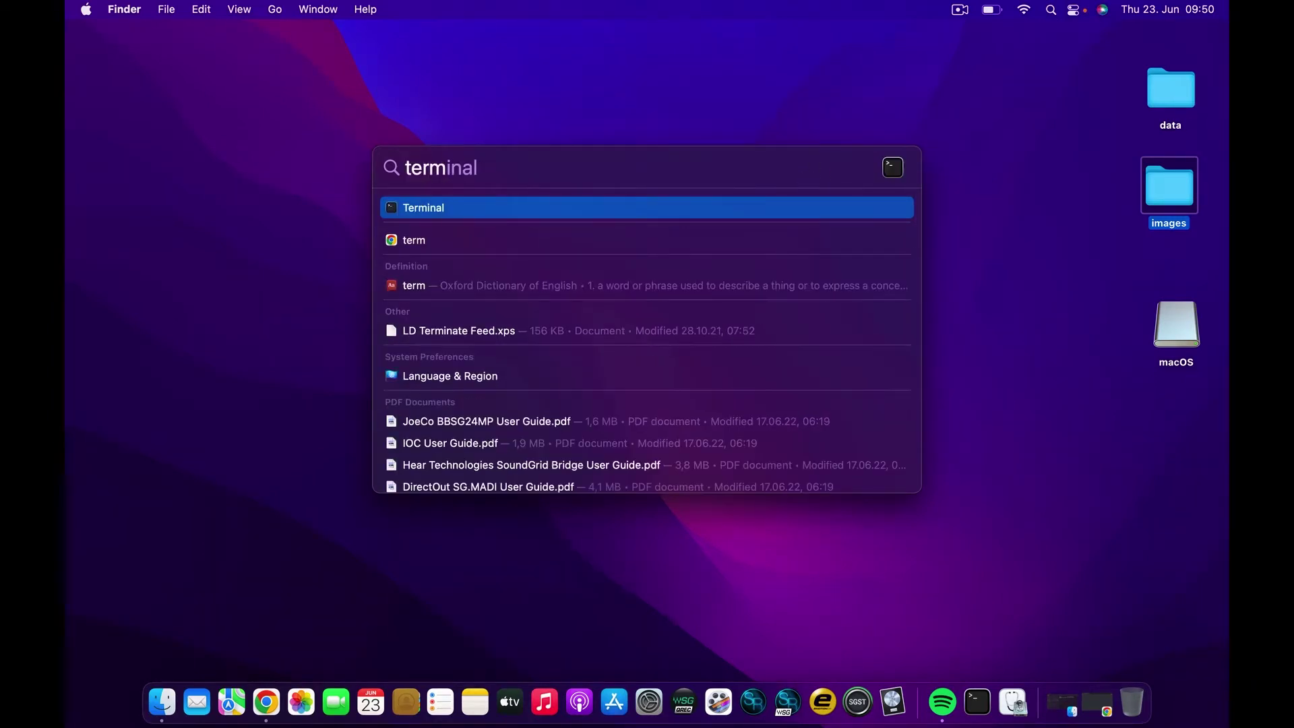
key("Return")
left_click_drag(647, 371, 788, 439)
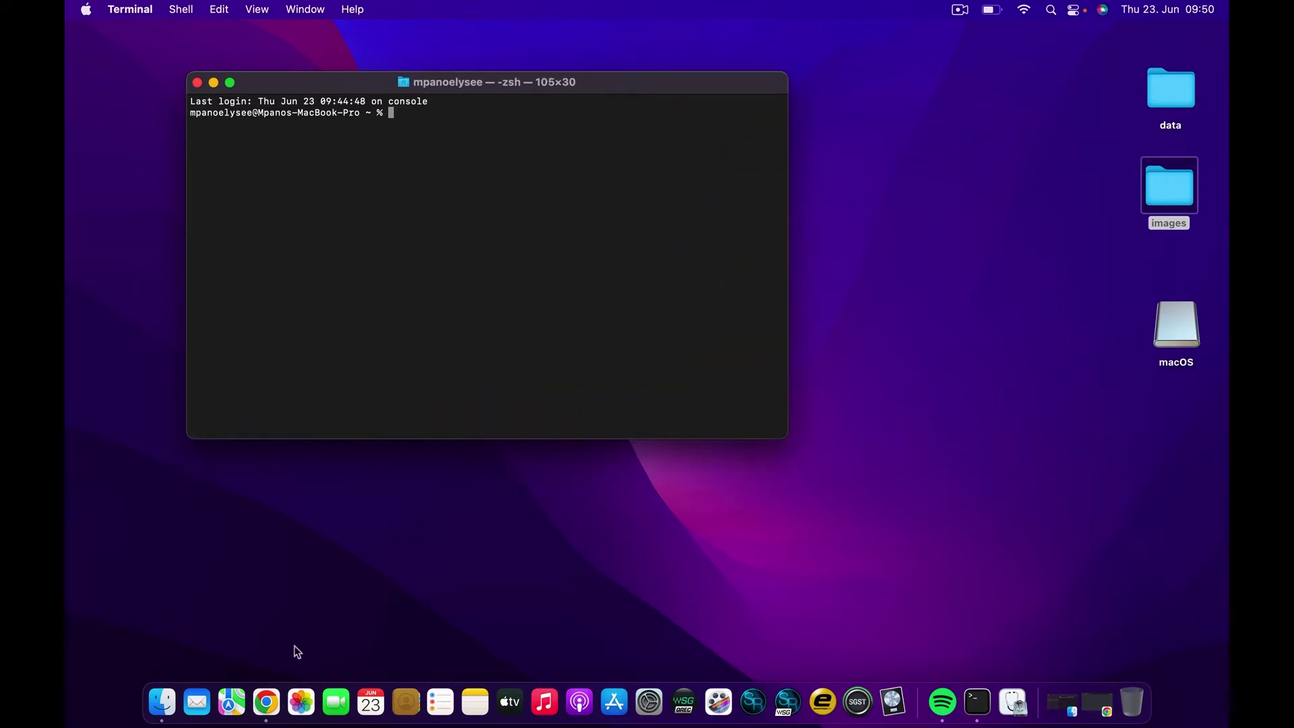
- Copy the Mojave createinstallmedia command from Apple's guide in Chrome, then minimize Chrome
left_click(266, 701)
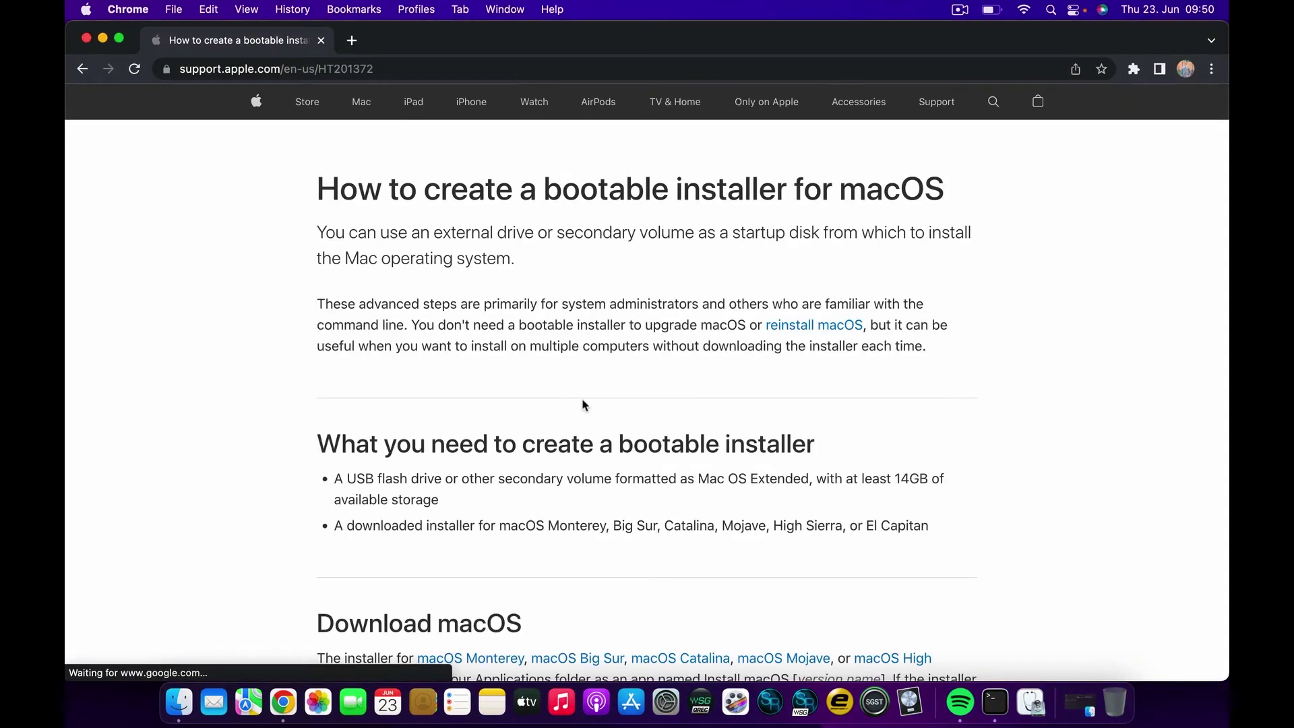
scroll(584, 405, "down", 10)
scroll(583, 403, "down", 5)
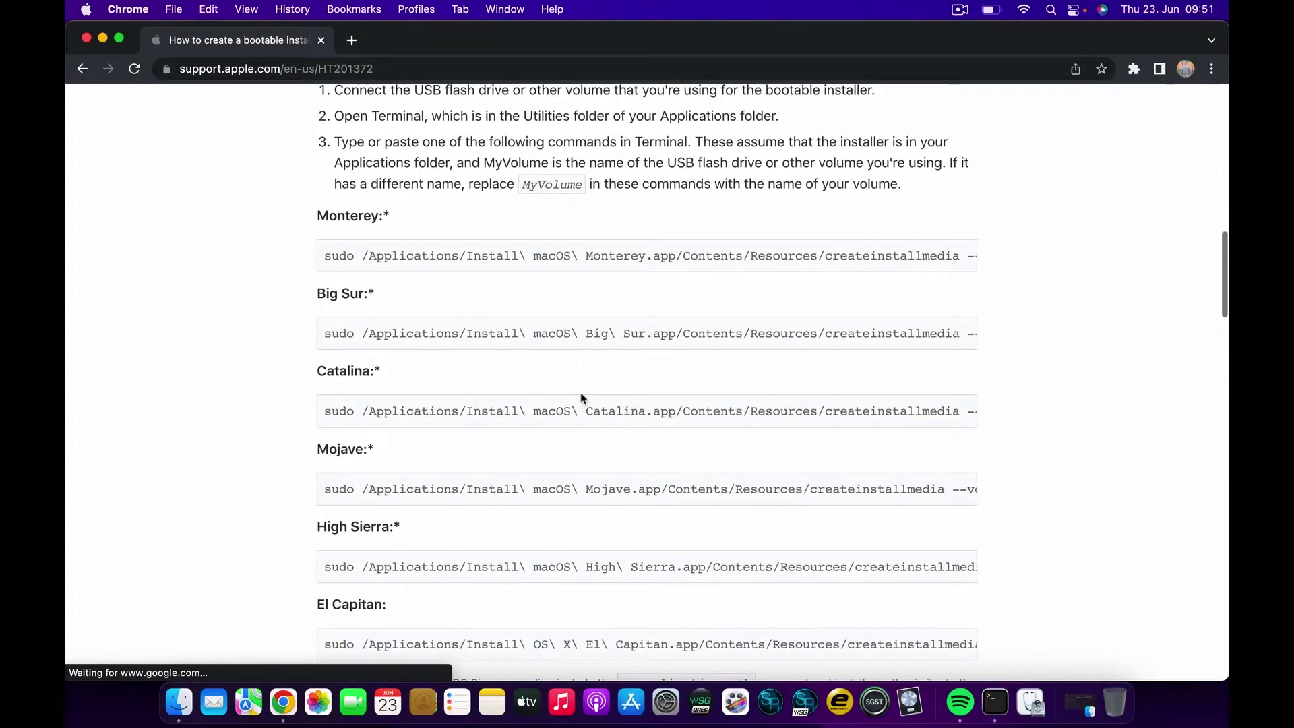
triple_click(526, 487)
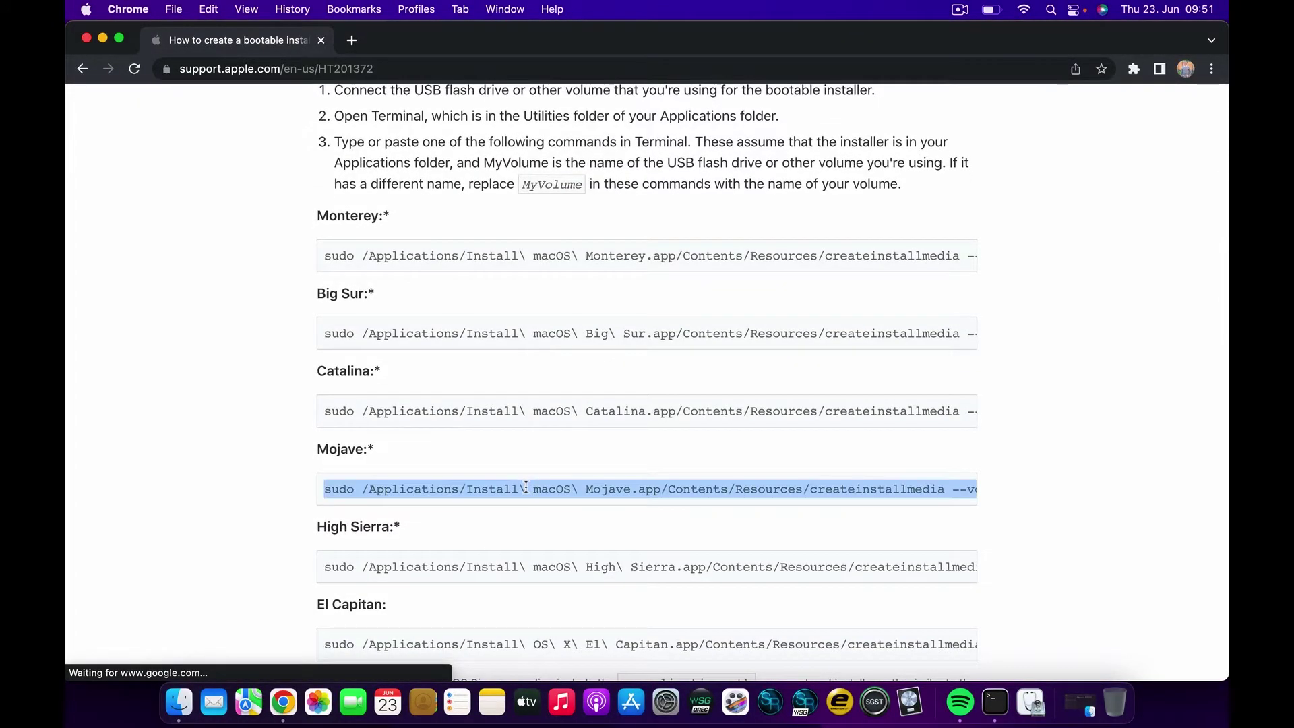
right_click(526, 487)
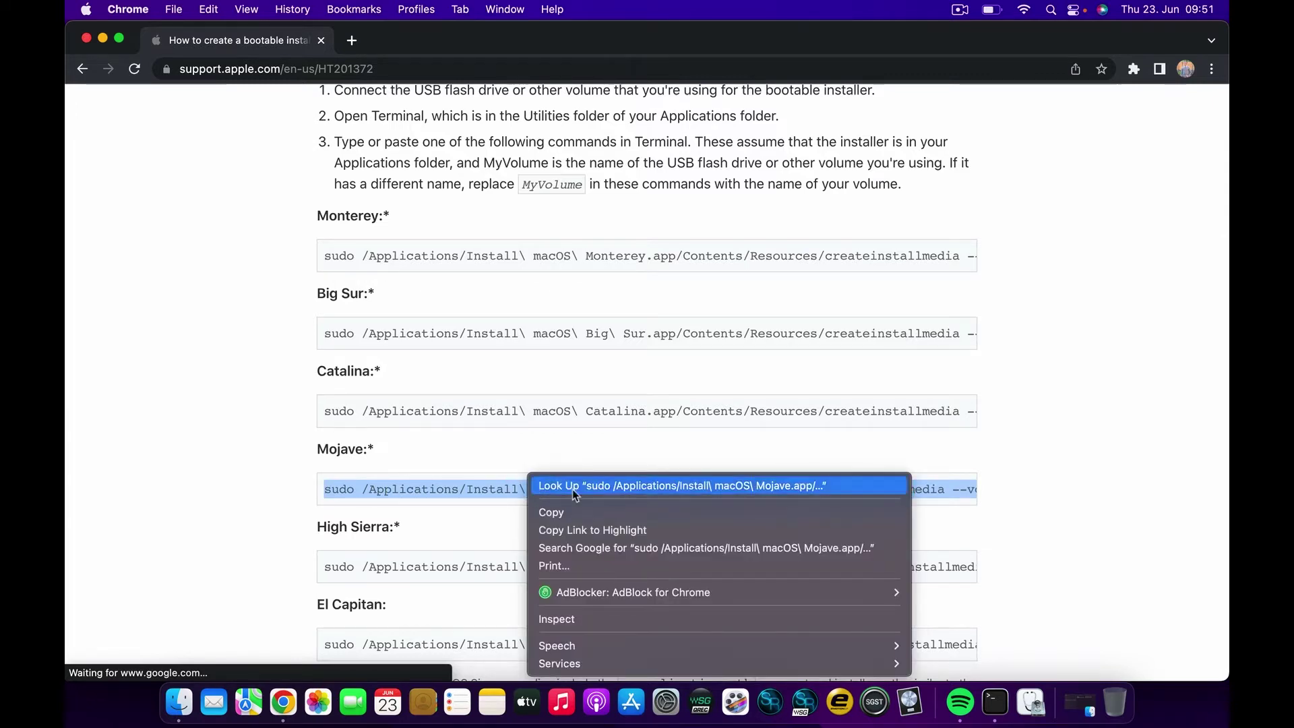
left_click(581, 511)
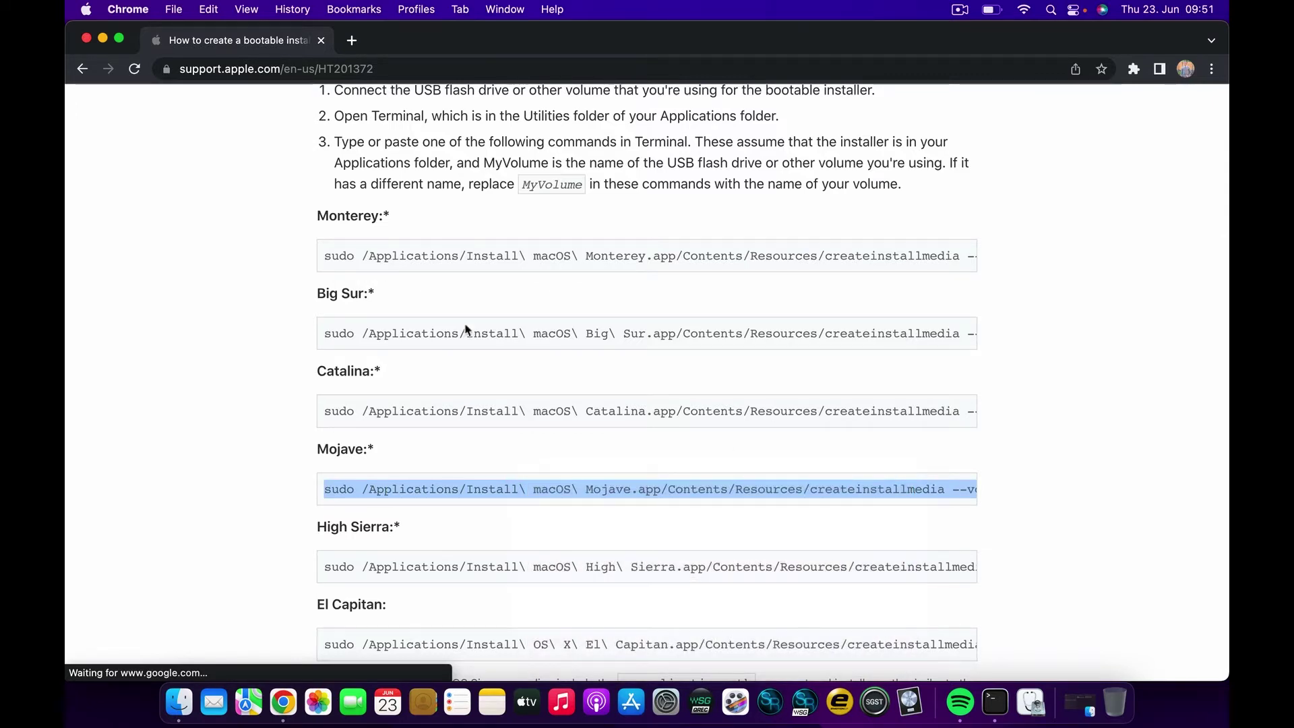
left_click(104, 39)
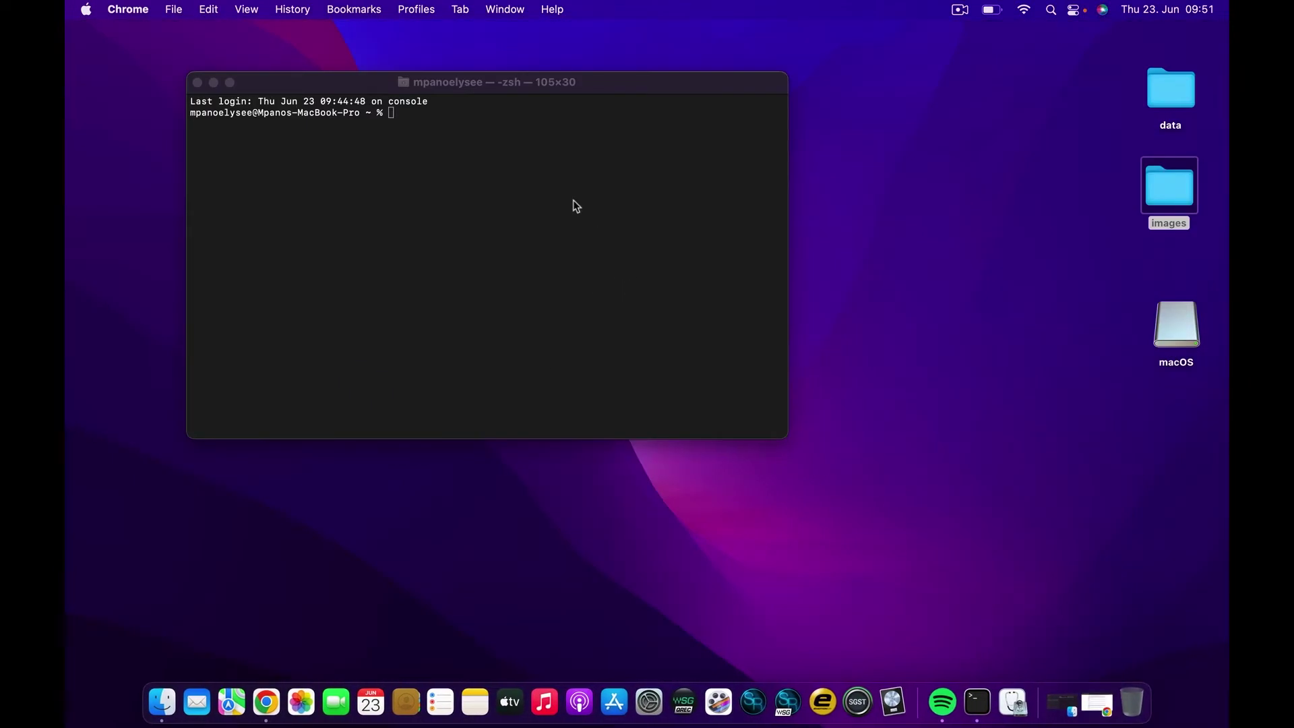
- Paste the createinstallmedia command, change the volume to /Volumes/macOS, and run it with the administrator password
left_click(574, 203)
right_click(574, 200)
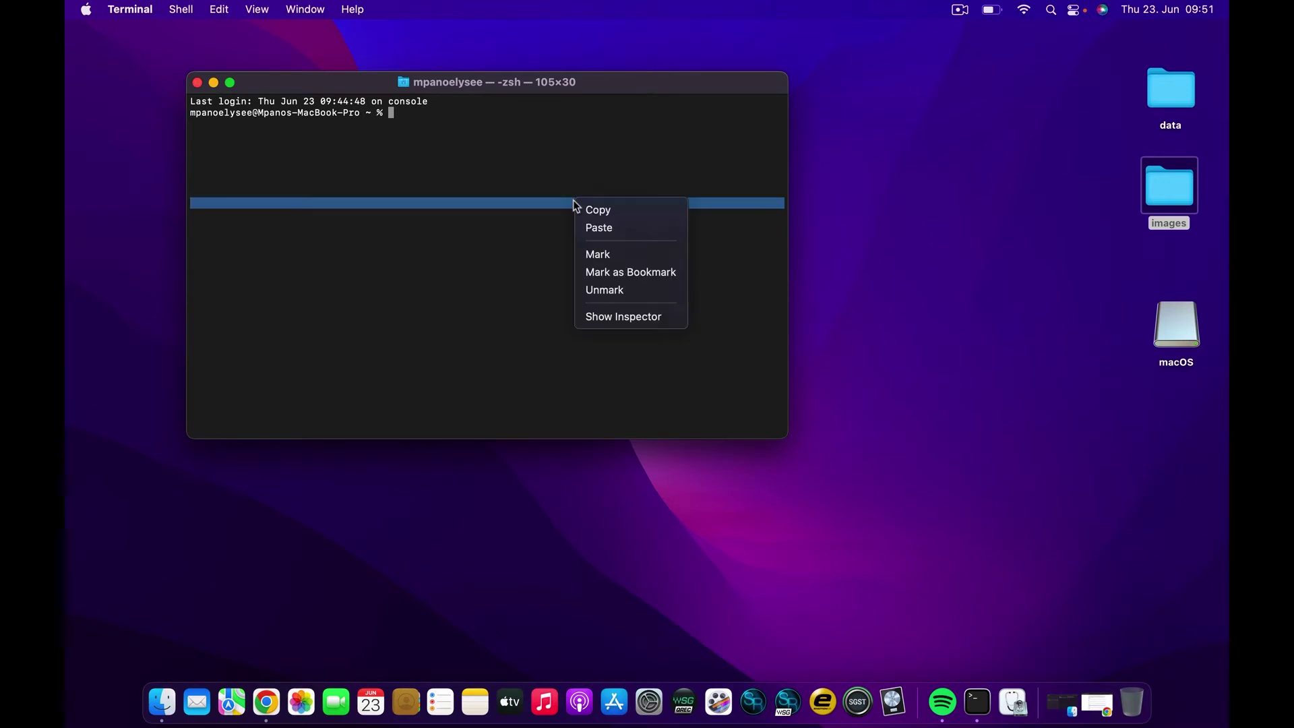
left_click(605, 227)
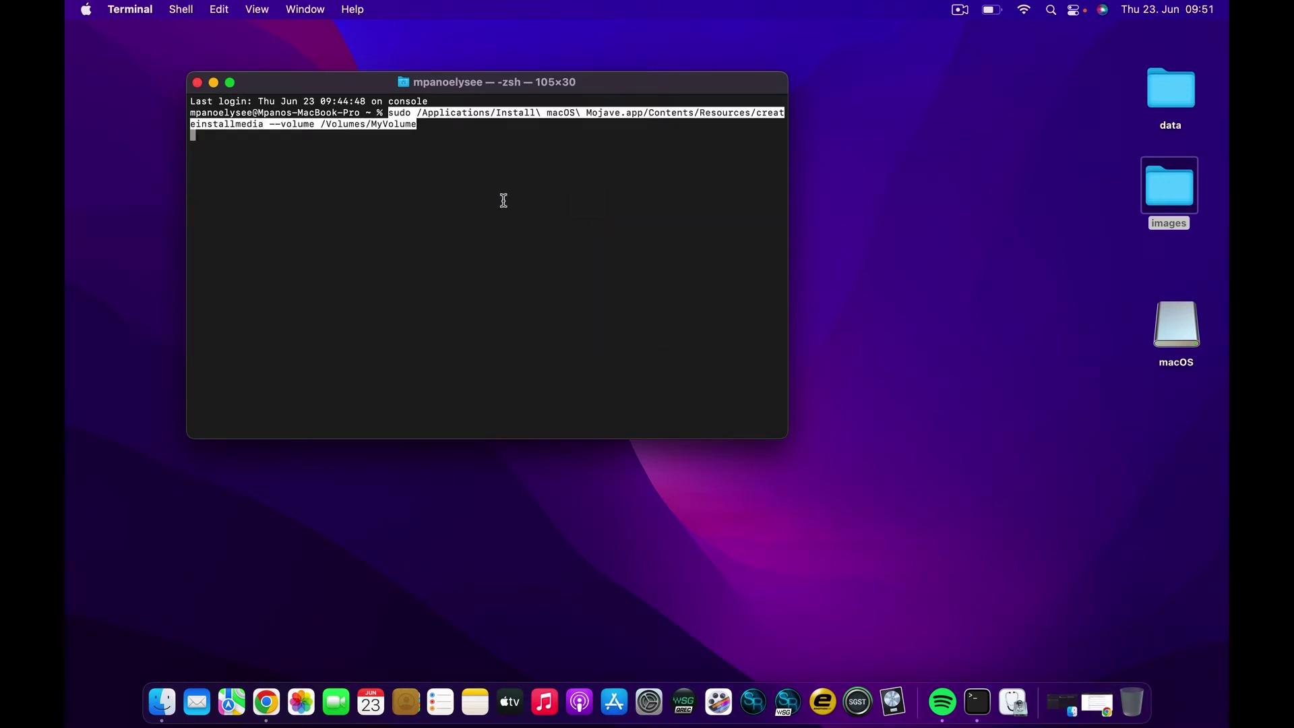
key("BackSpace")
key("BackSpace")
key("BackSpace")
key("BackSpace")
key("BackSpace")
key("BackSpace")
key("BackSpace")
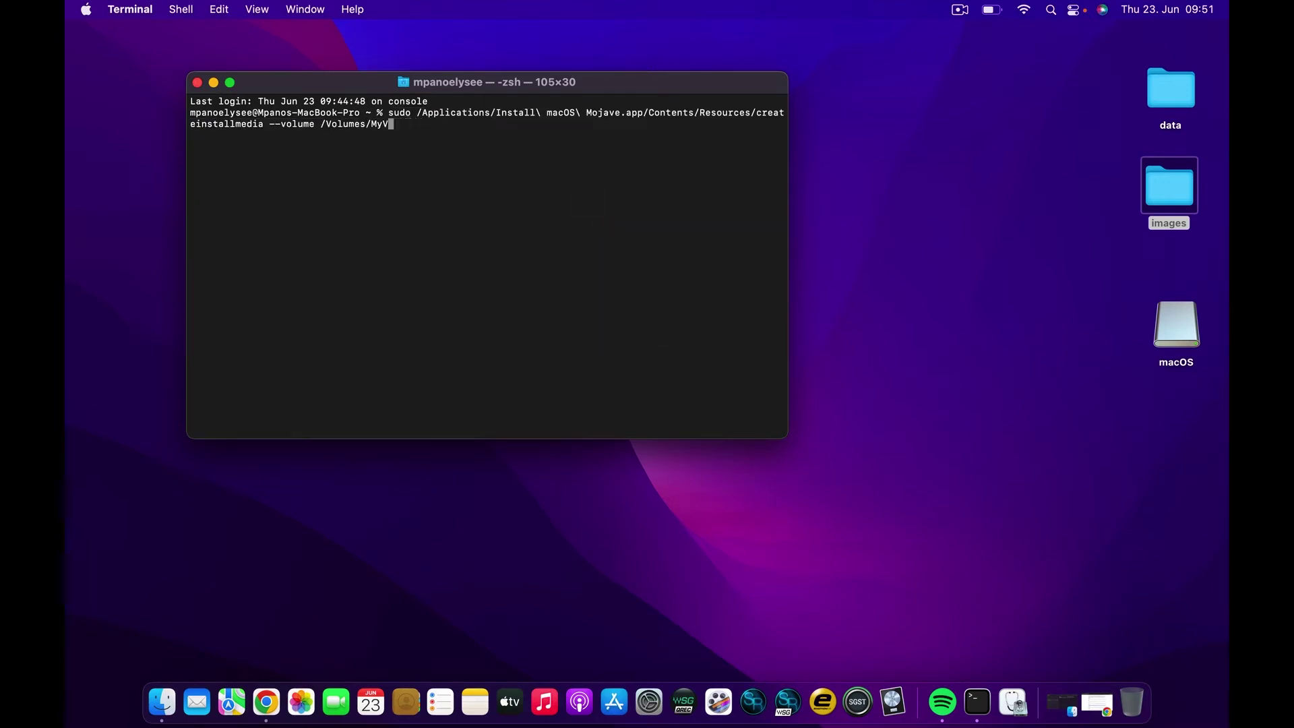
key("BackSpace")
type("macOS")
key("Return")
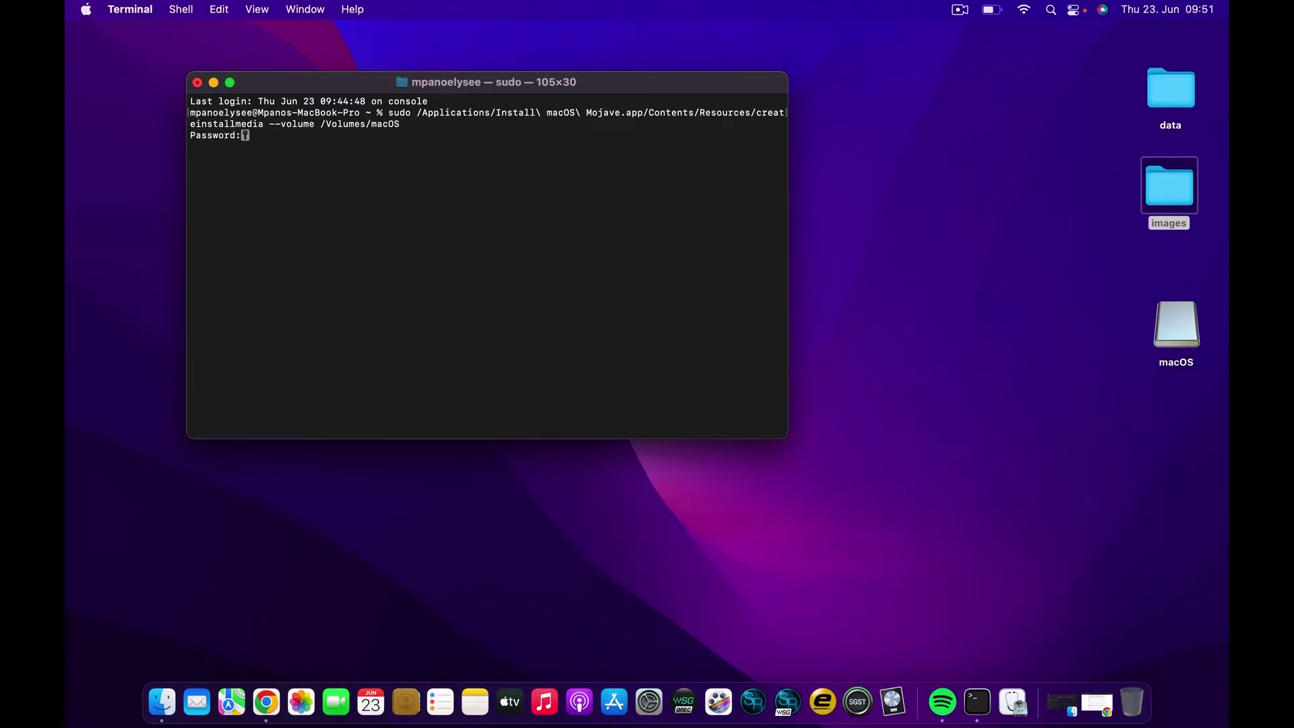
key("Return")
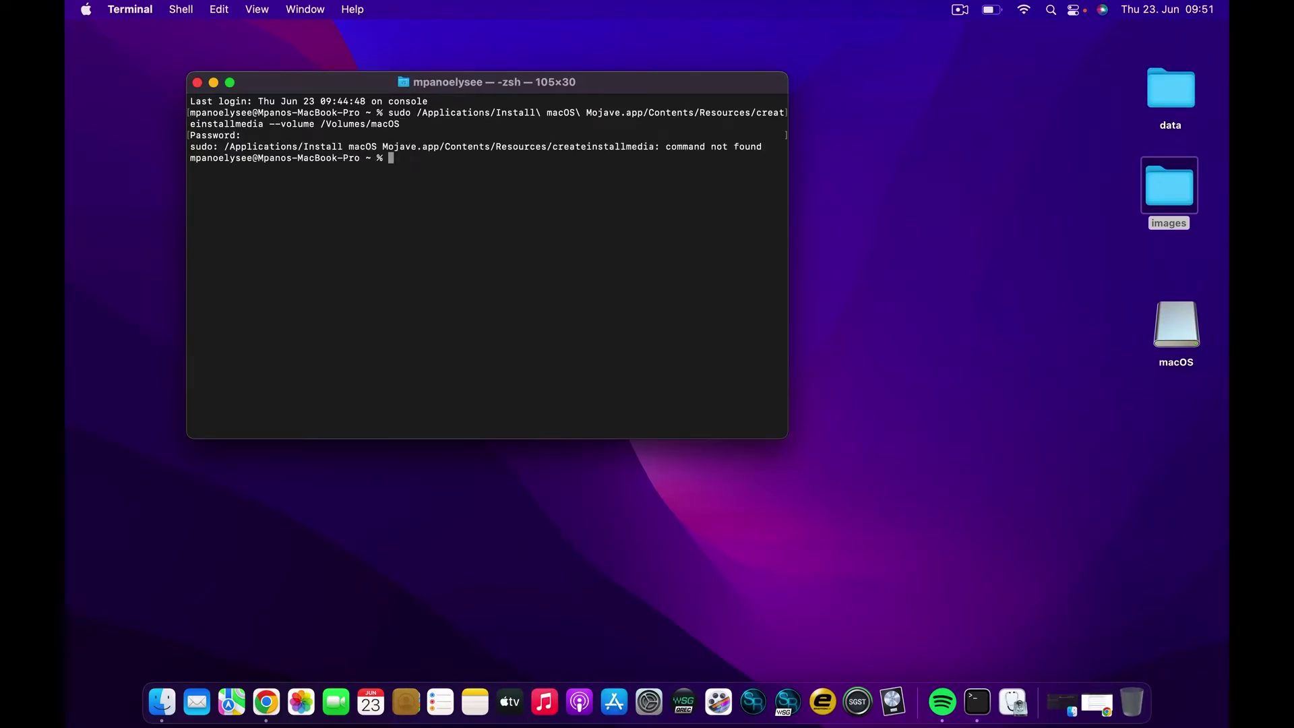
- Inspect the 'command not found' error and move the Terminal window lower and right
left_click_drag(644, 146, 753, 149)
left_click(685, 186)
left_click_drag(541, 91, 695, 110)
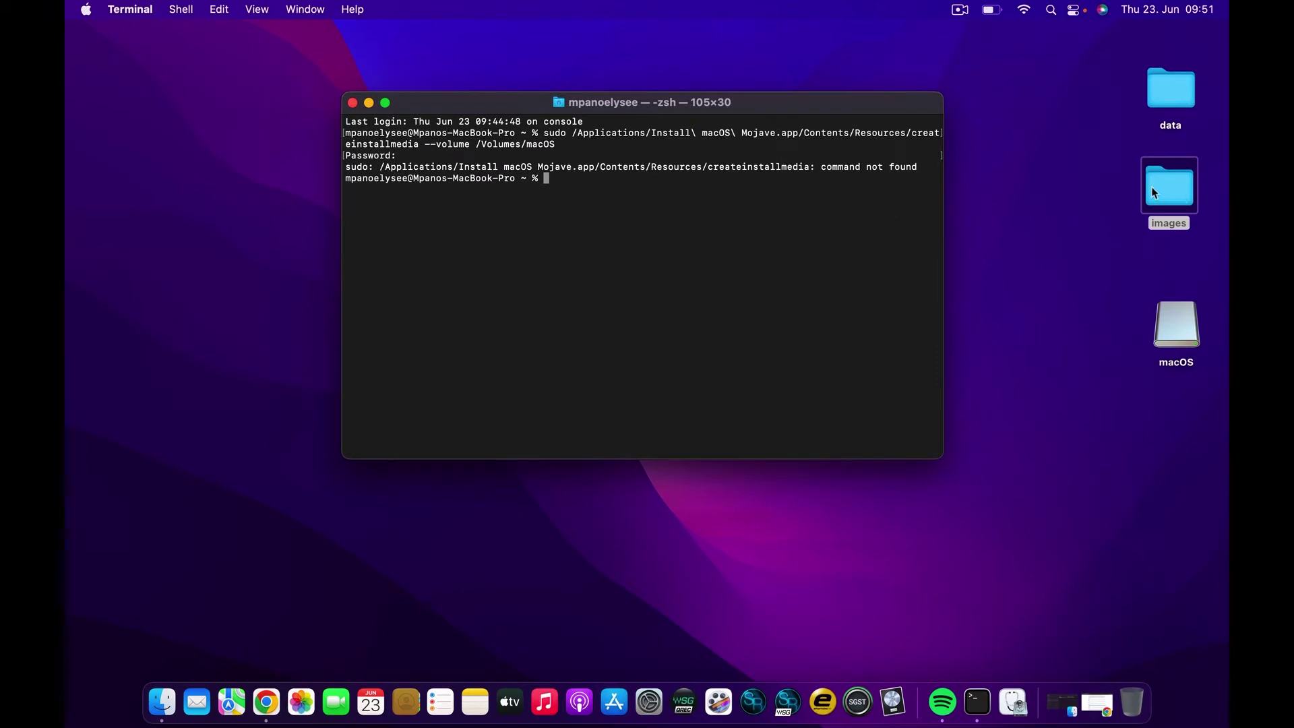
- Mount the Mojave disk image and copy Install macOS Mojave into the Applications folder
left_click(1175, 193)
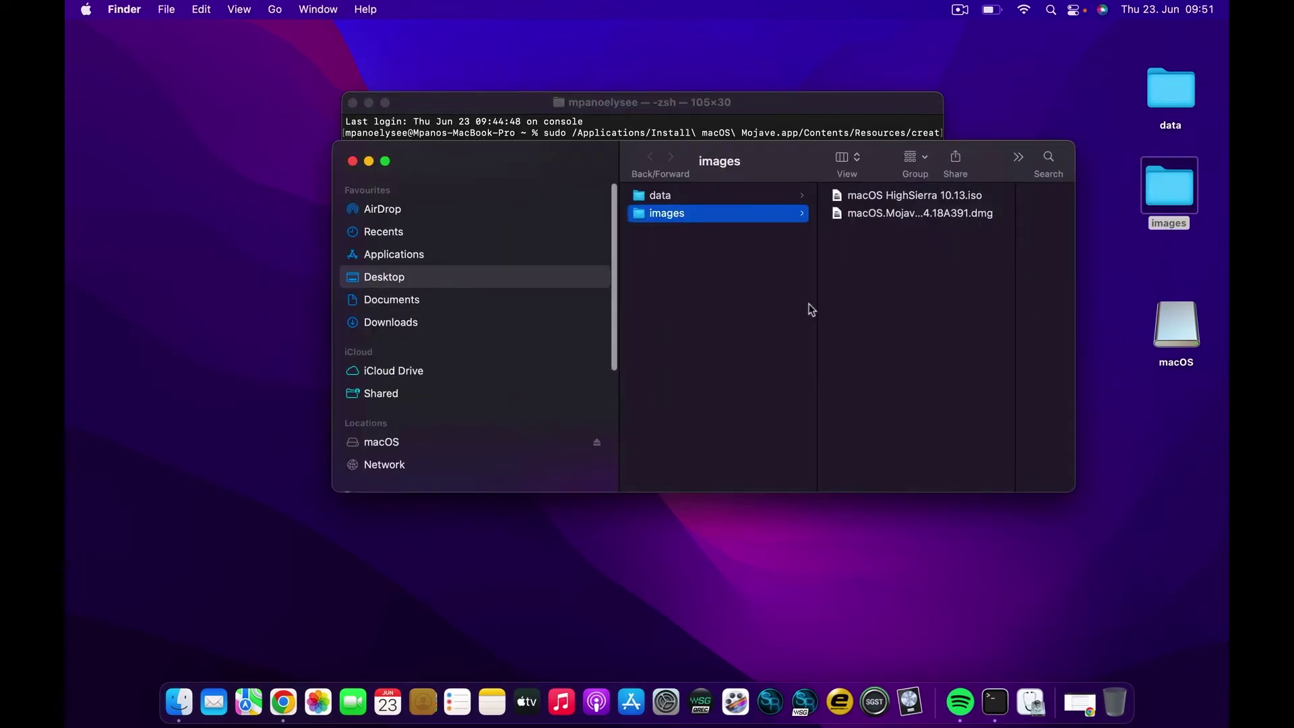
left_click(901, 217)
double_click(900, 217)
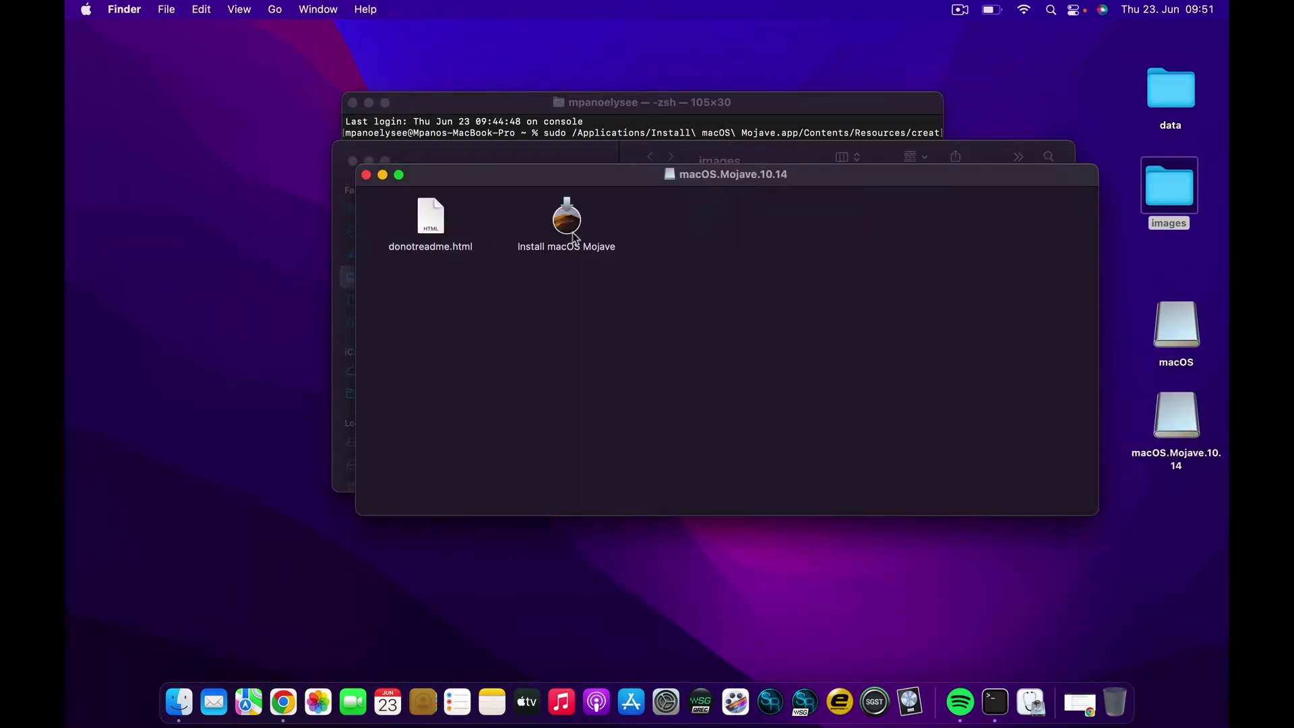
left_click(275, 11)
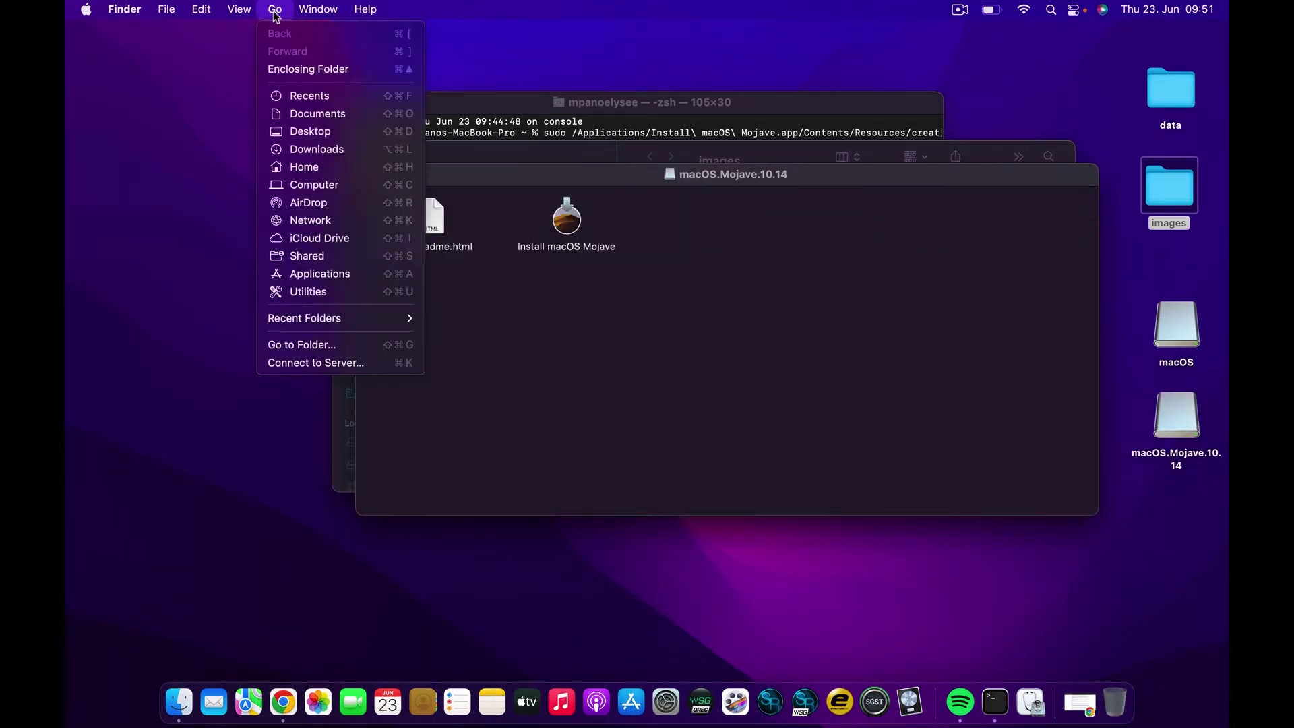
left_click(316, 276)
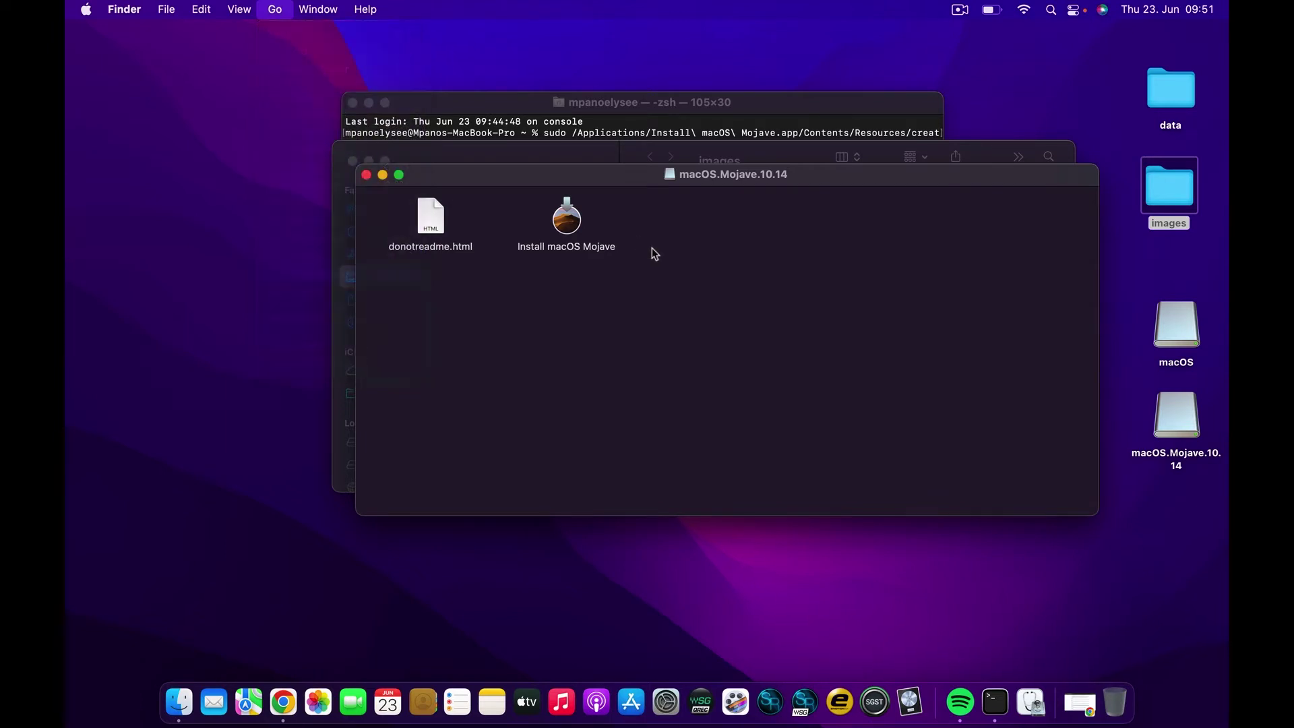
left_click_drag(605, 150, 240, 242)
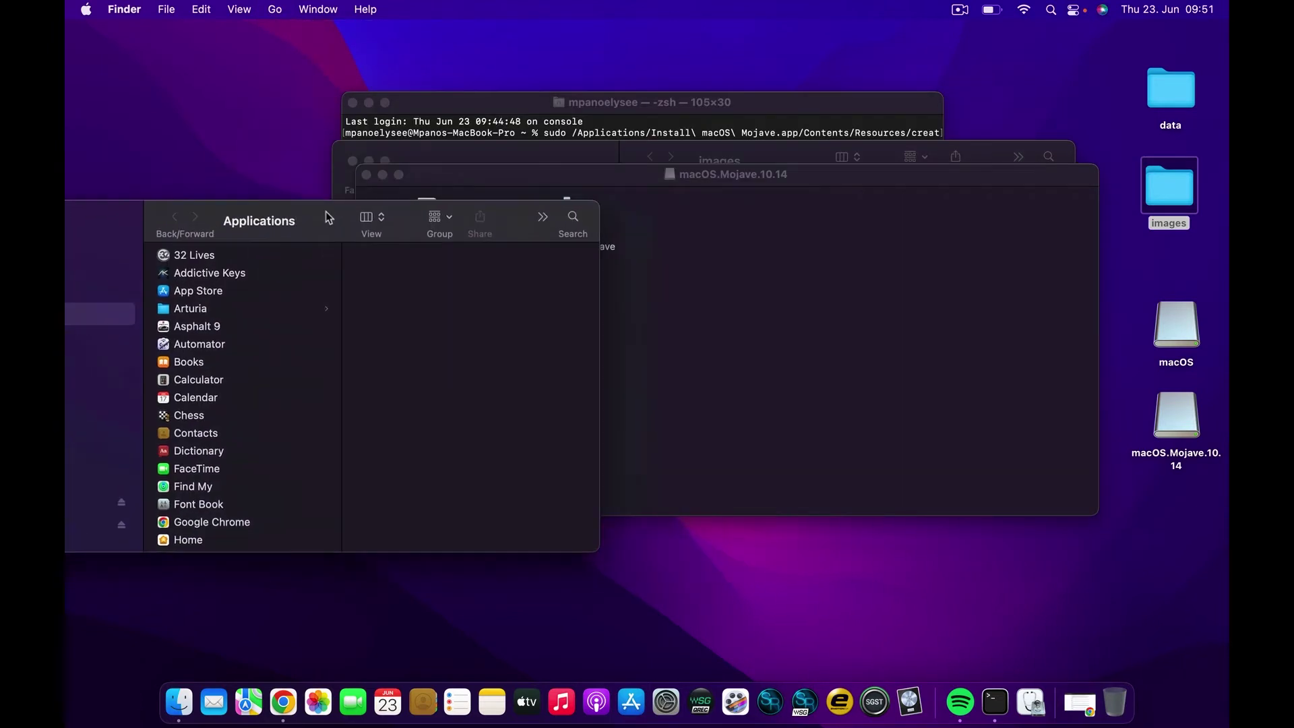
left_click(782, 174)
left_click_drag(584, 237, 486, 343)
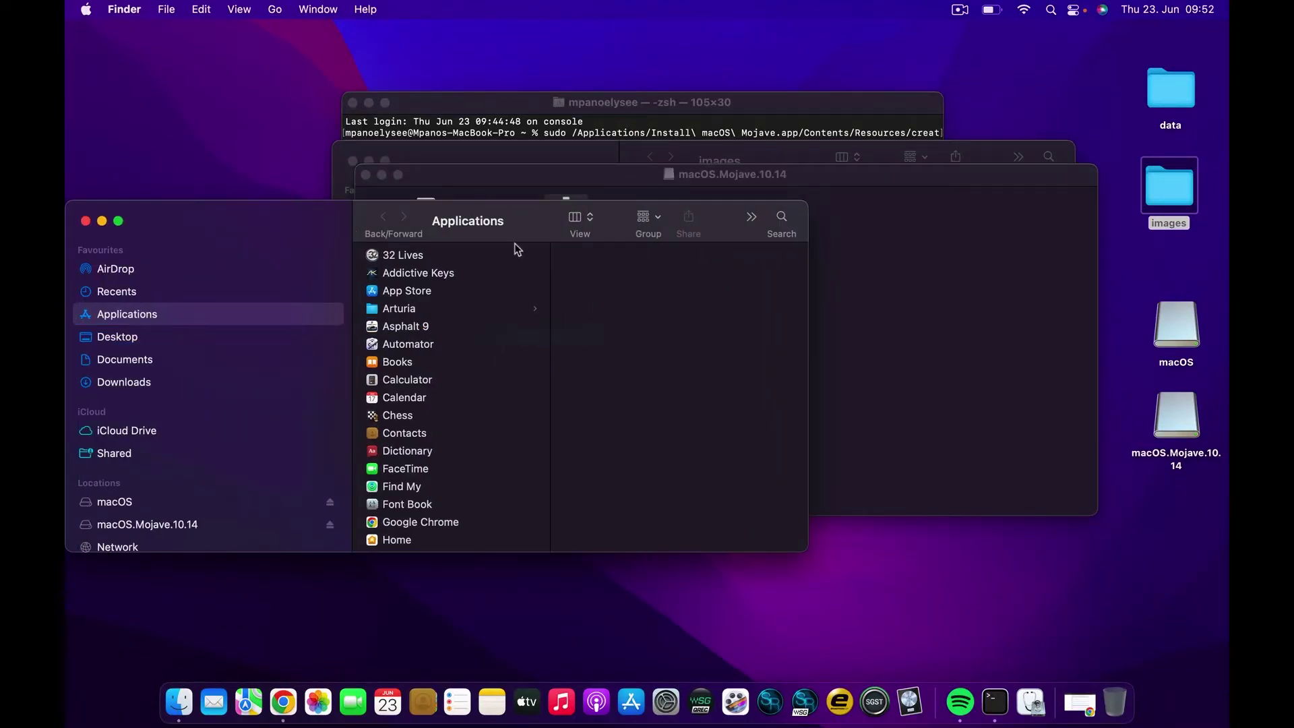
- Confirm Install macOS Mojave is in Applications, then close the Applications and Mojave volume windows
left_click_drag(505, 212, 796, 237)
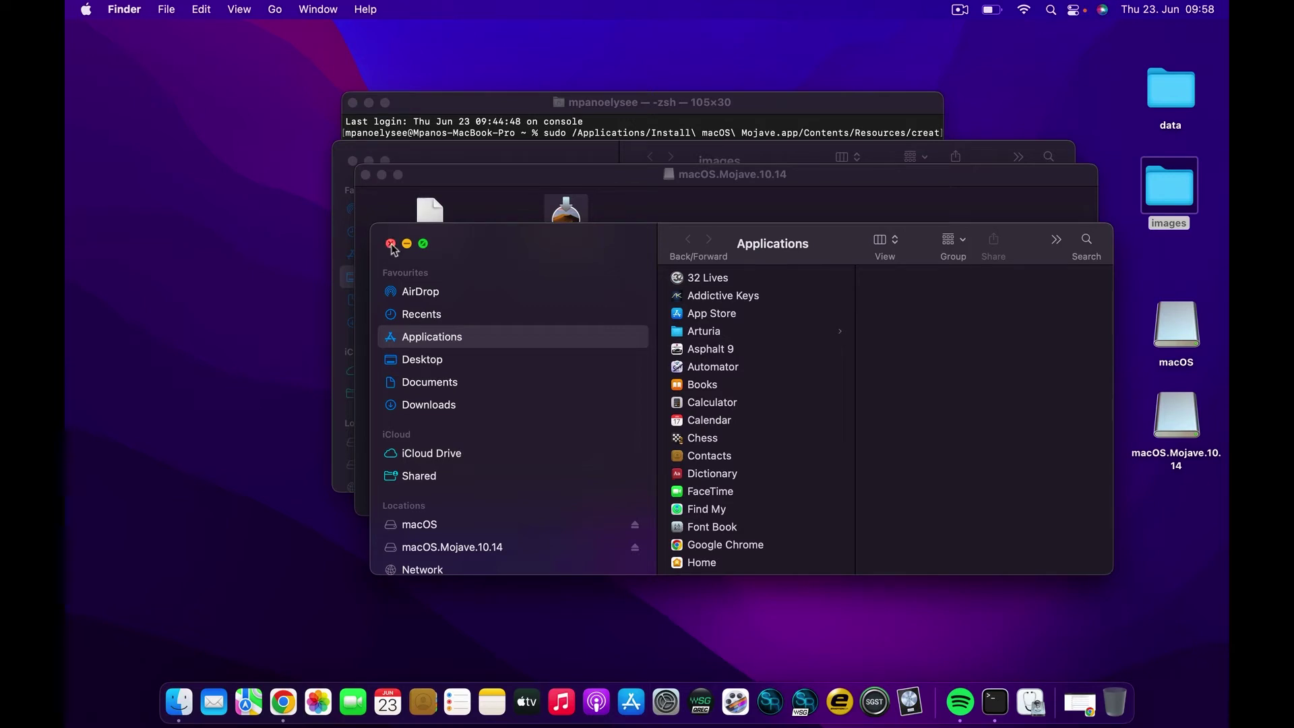
scroll(773, 407, "down", 1)
scroll(774, 408, "down", 5)
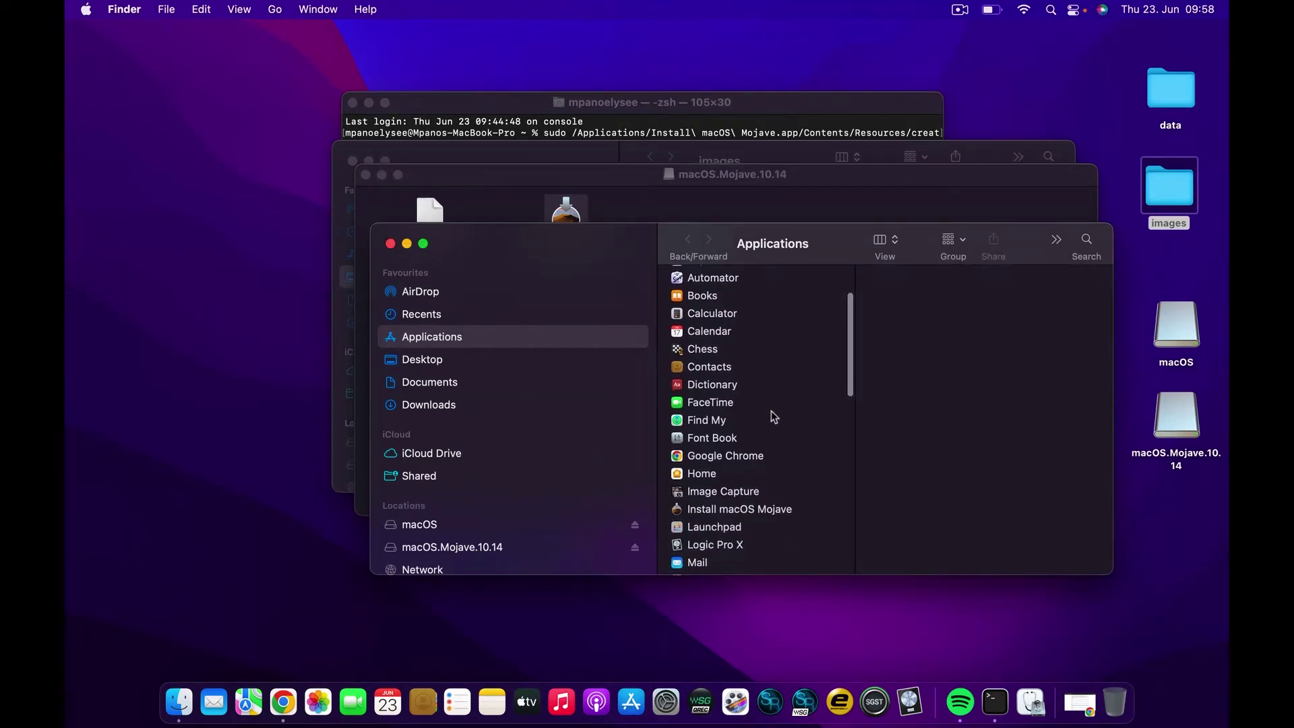
left_click(753, 411)
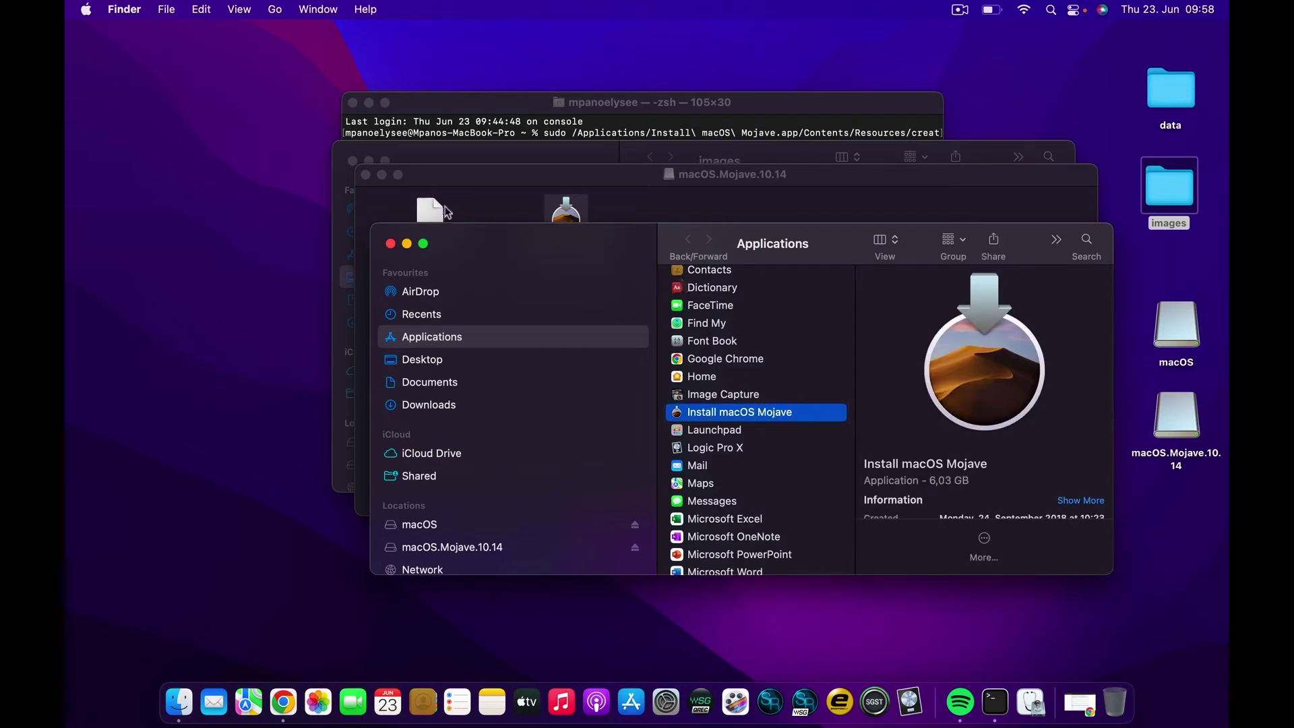
left_click(390, 244)
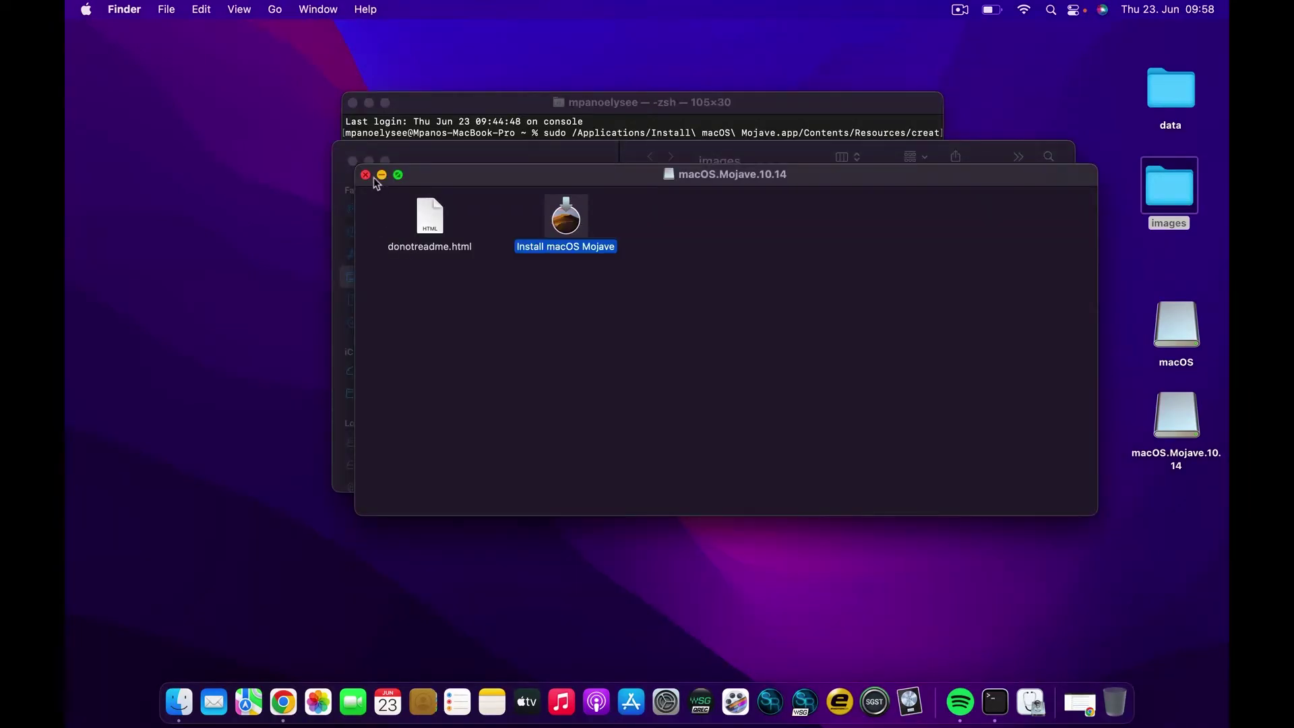
left_click(366, 174)
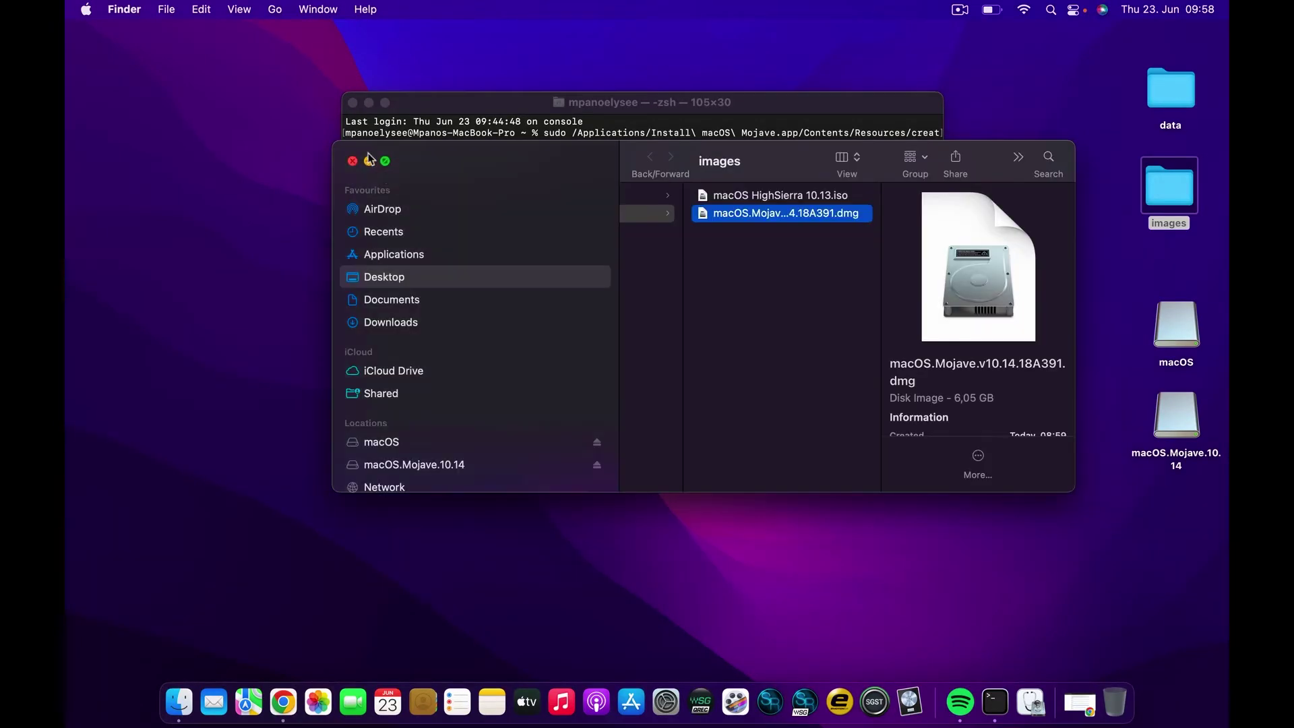
- Rerun the sudo createinstallmedia command for /Volumes/macOS with the password and confirm the erase with y
left_click(352, 160)
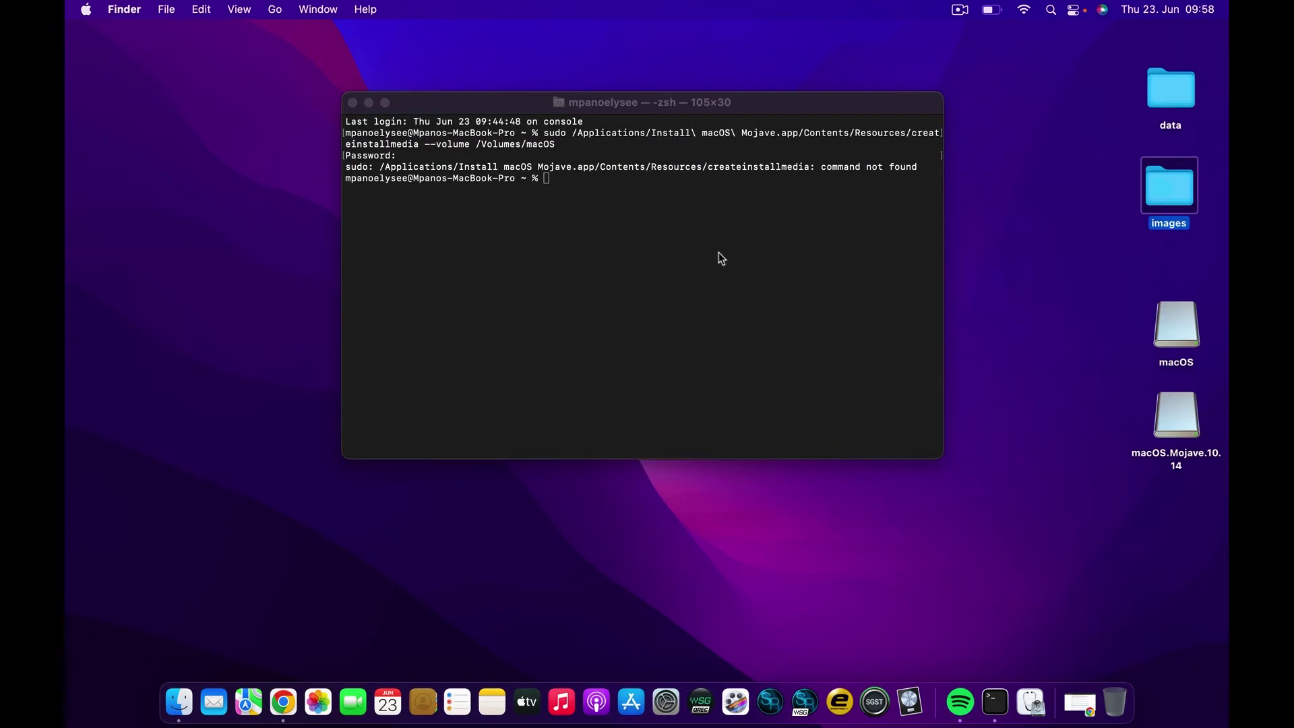
left_click(708, 258)
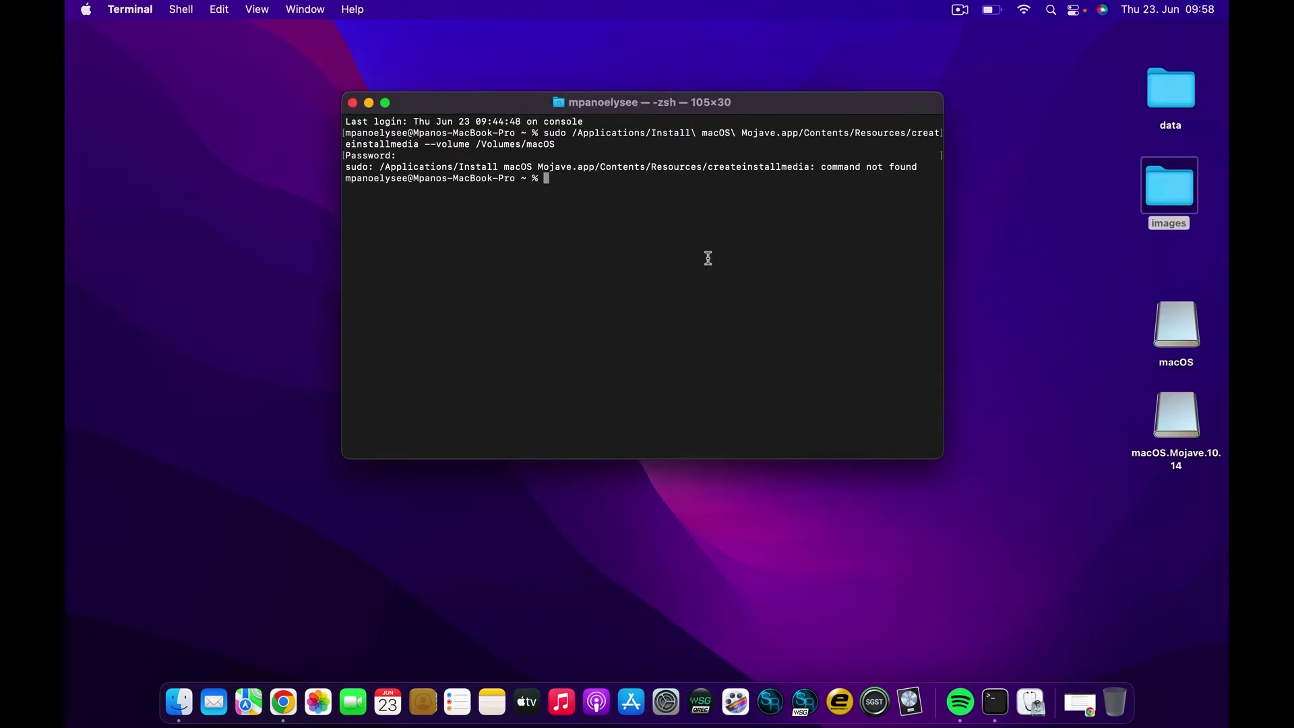
key("Up")
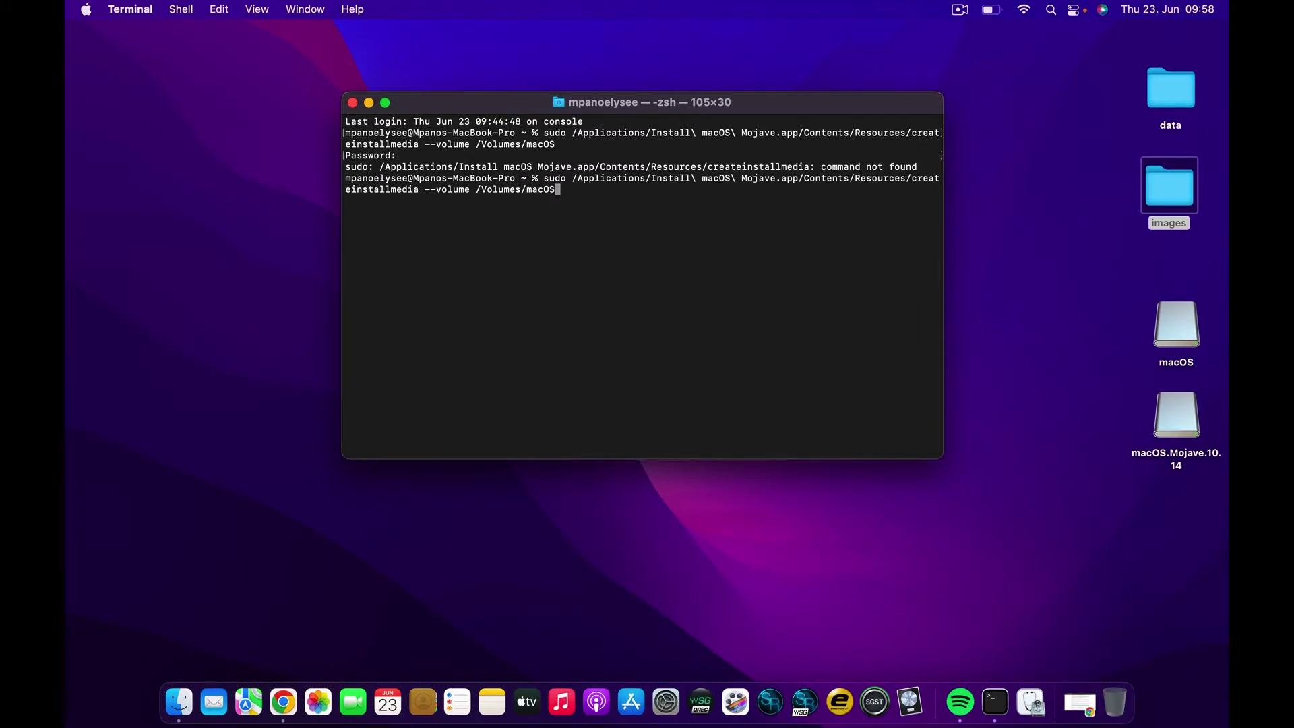
key("Return")
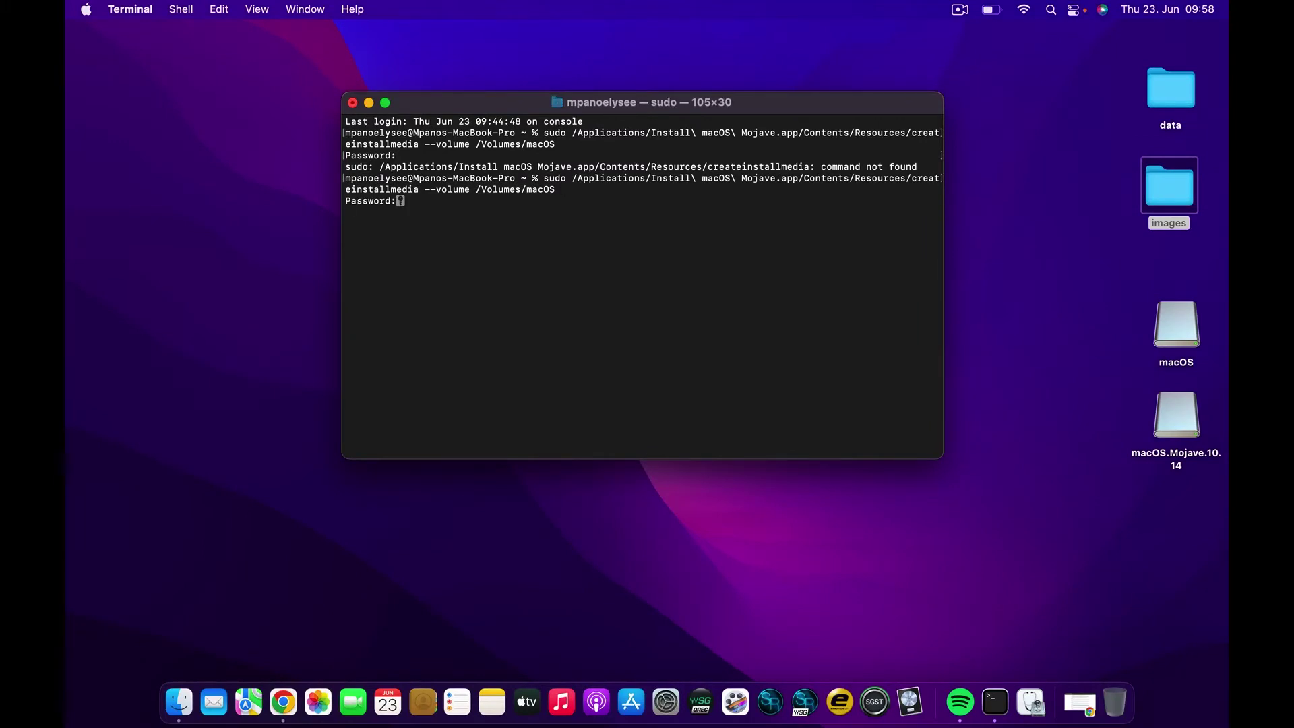
key("Return")
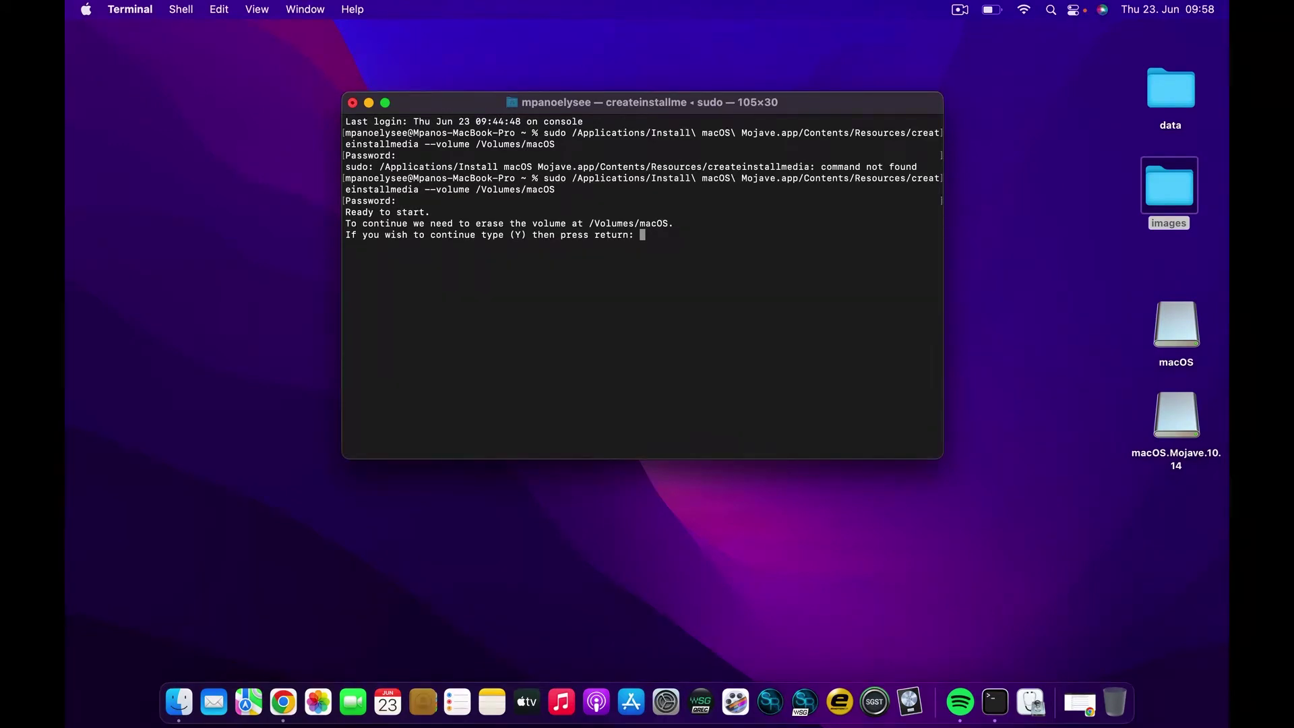
type("y")
key("Return")
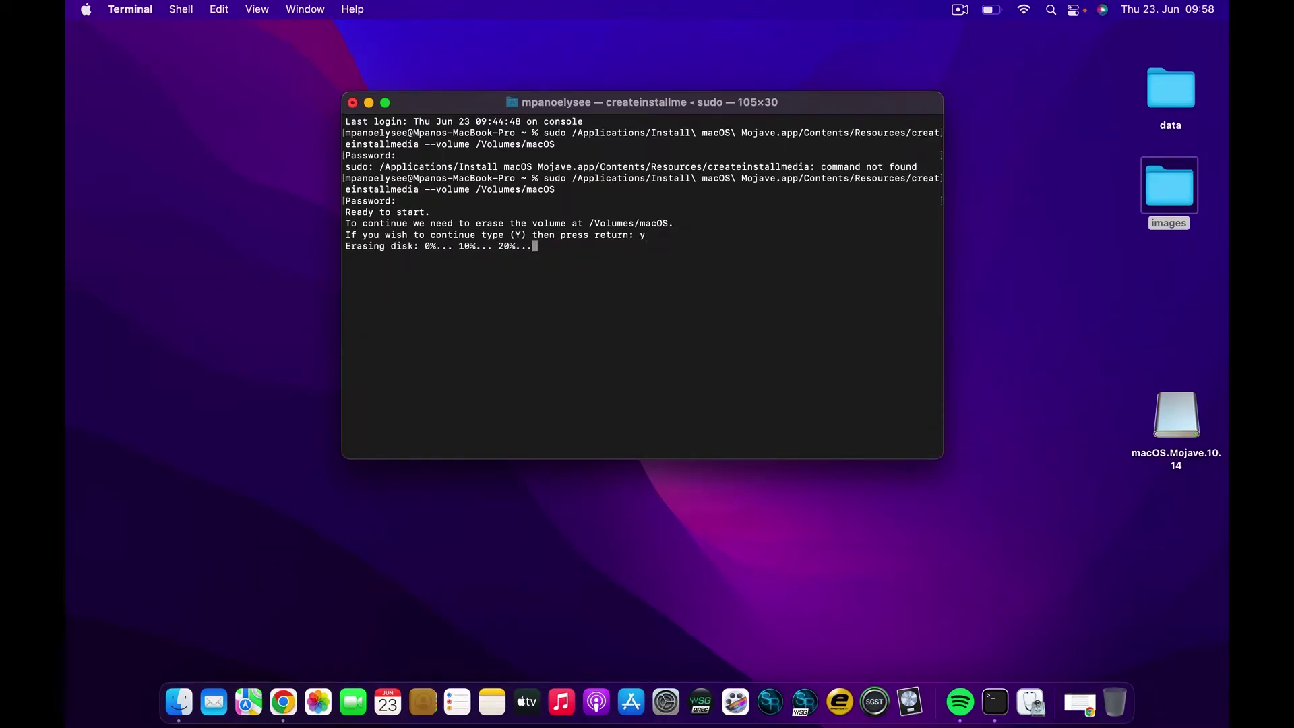